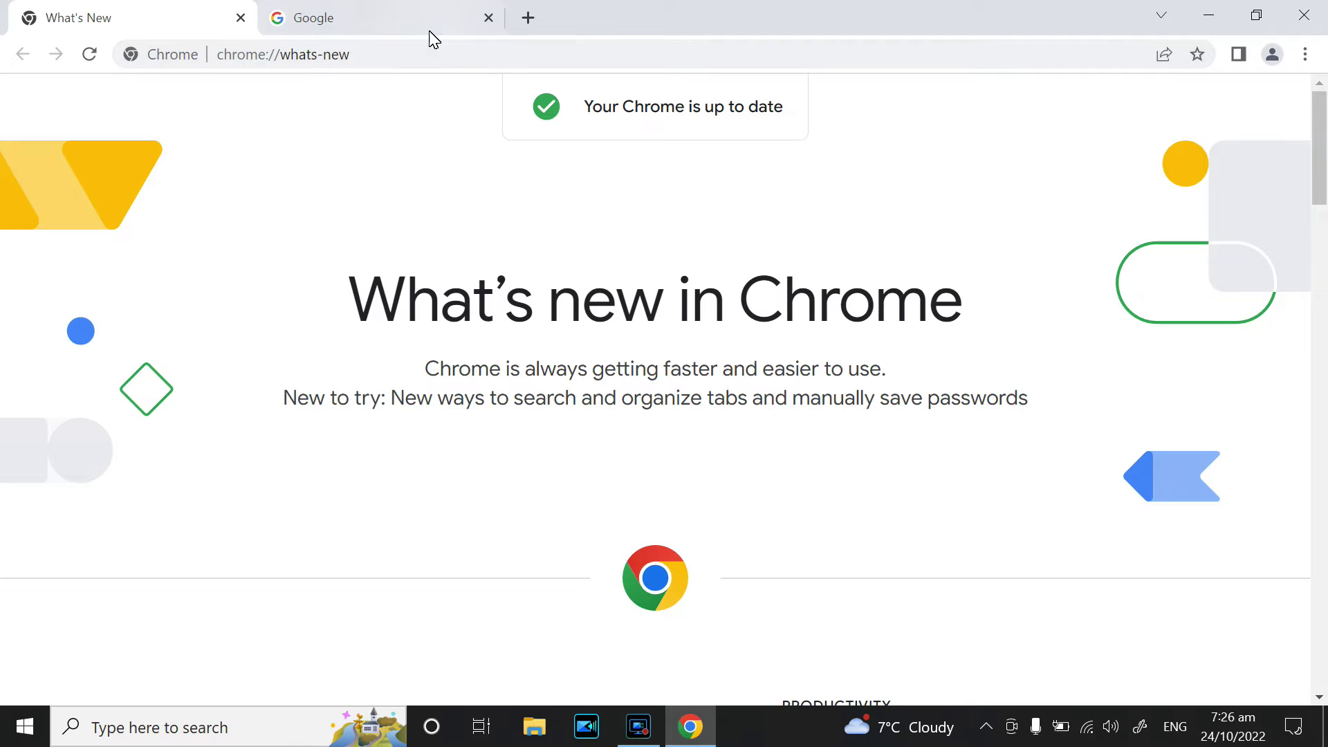
- Google 'unifi download' and open the UniFi - Ubiquiti - Downloads result on ui.com
left_click(424, 21)
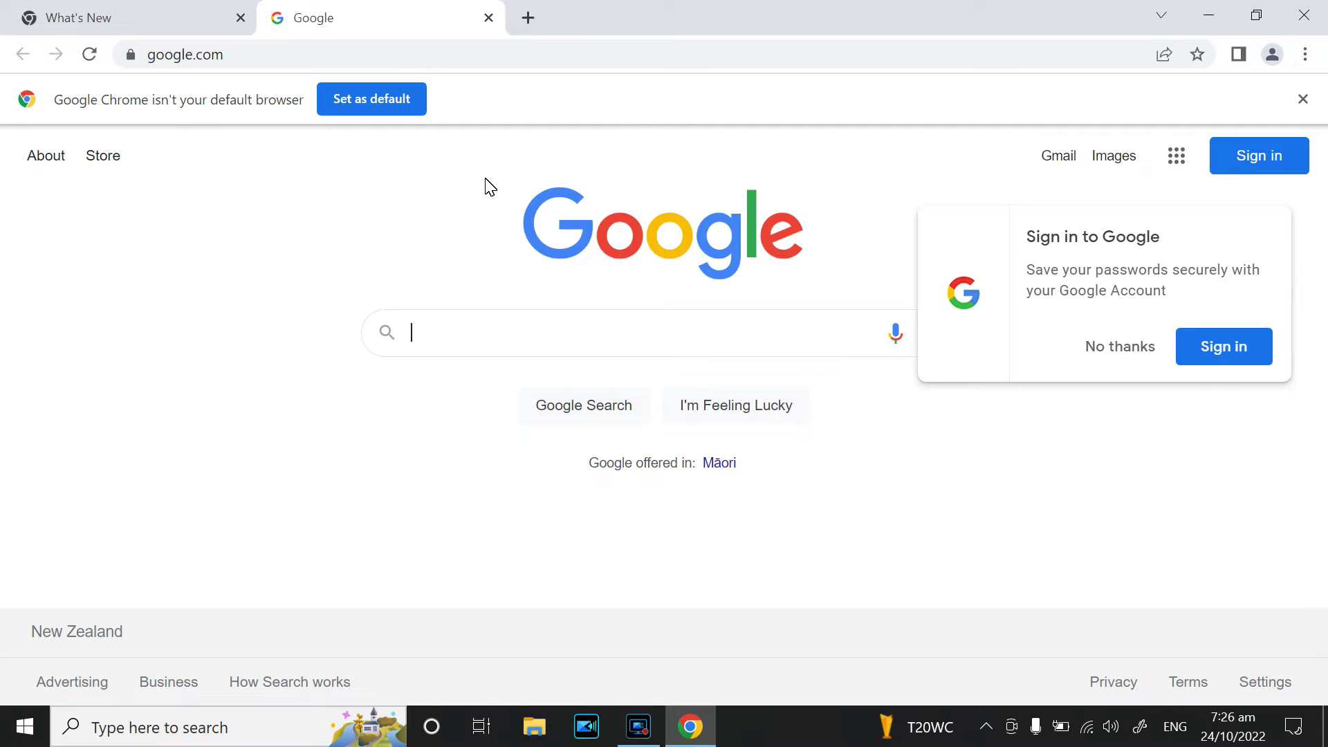
type("unifi")
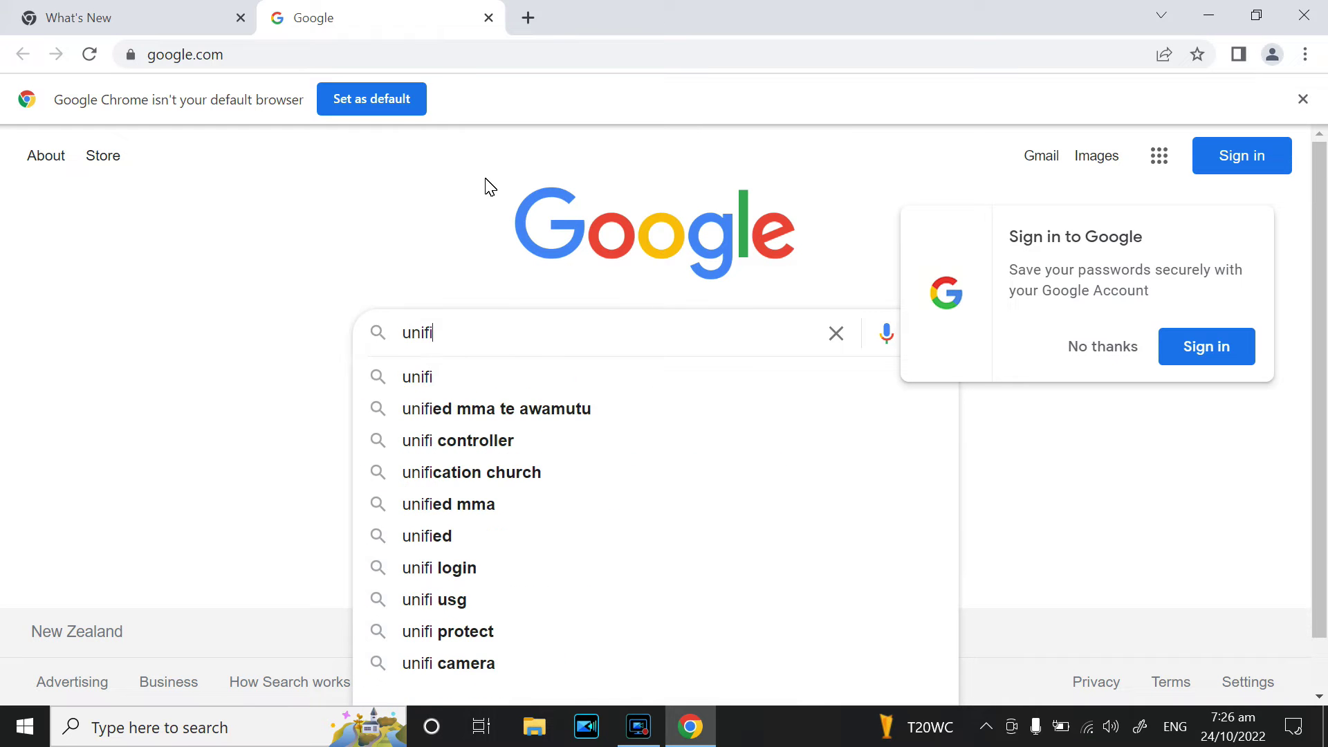
type(" dow")
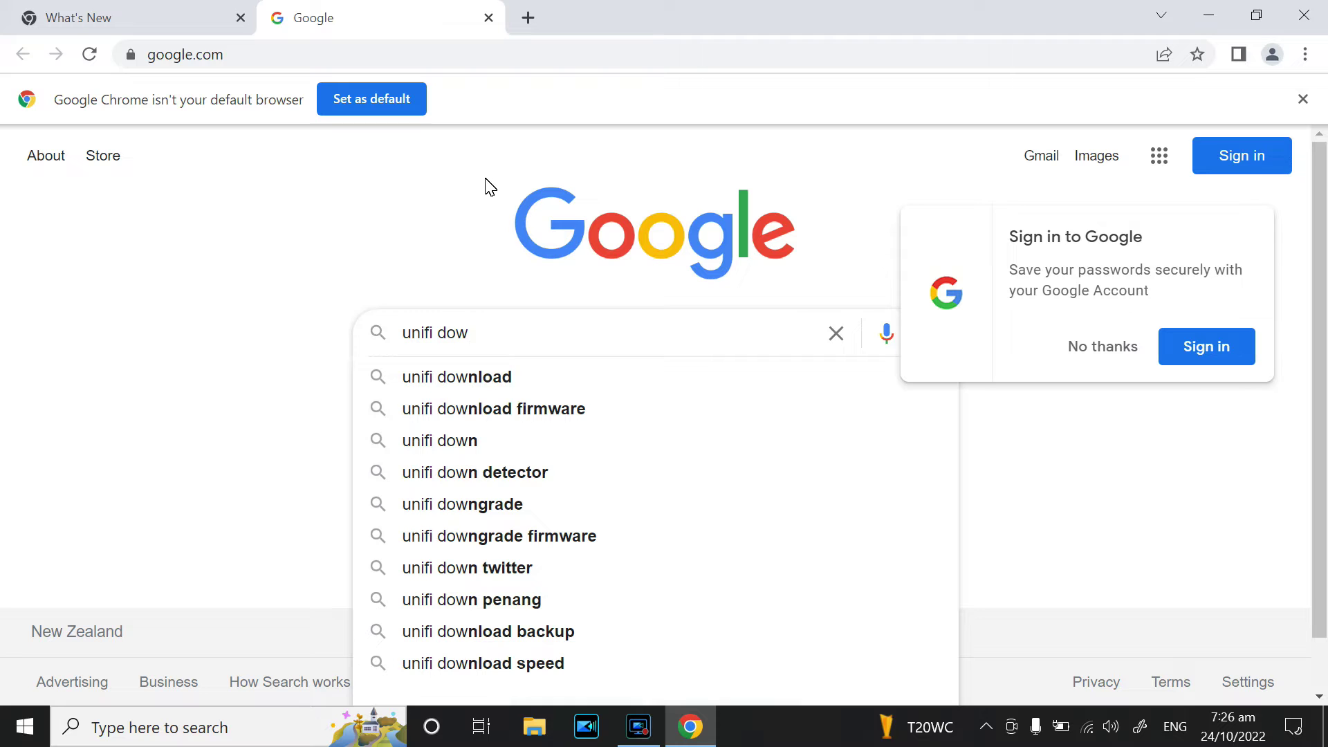
type("nload")
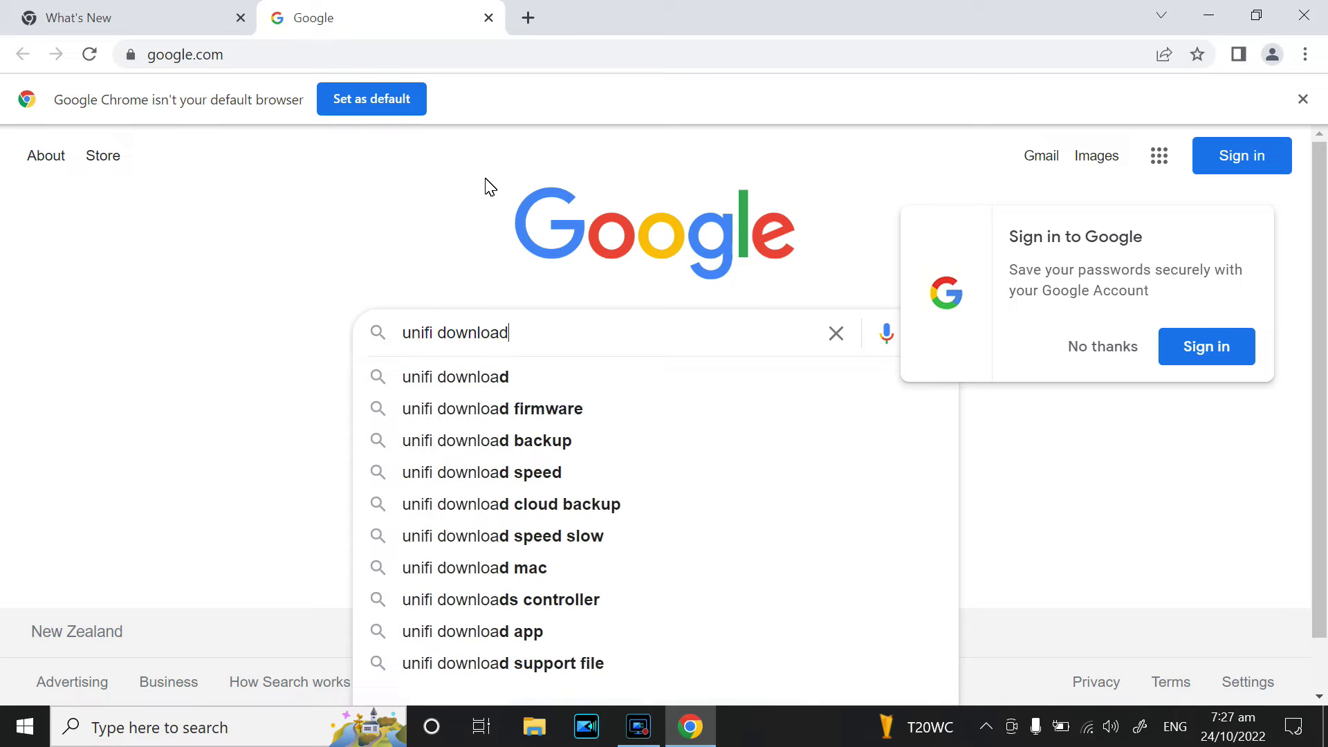
key("Return")
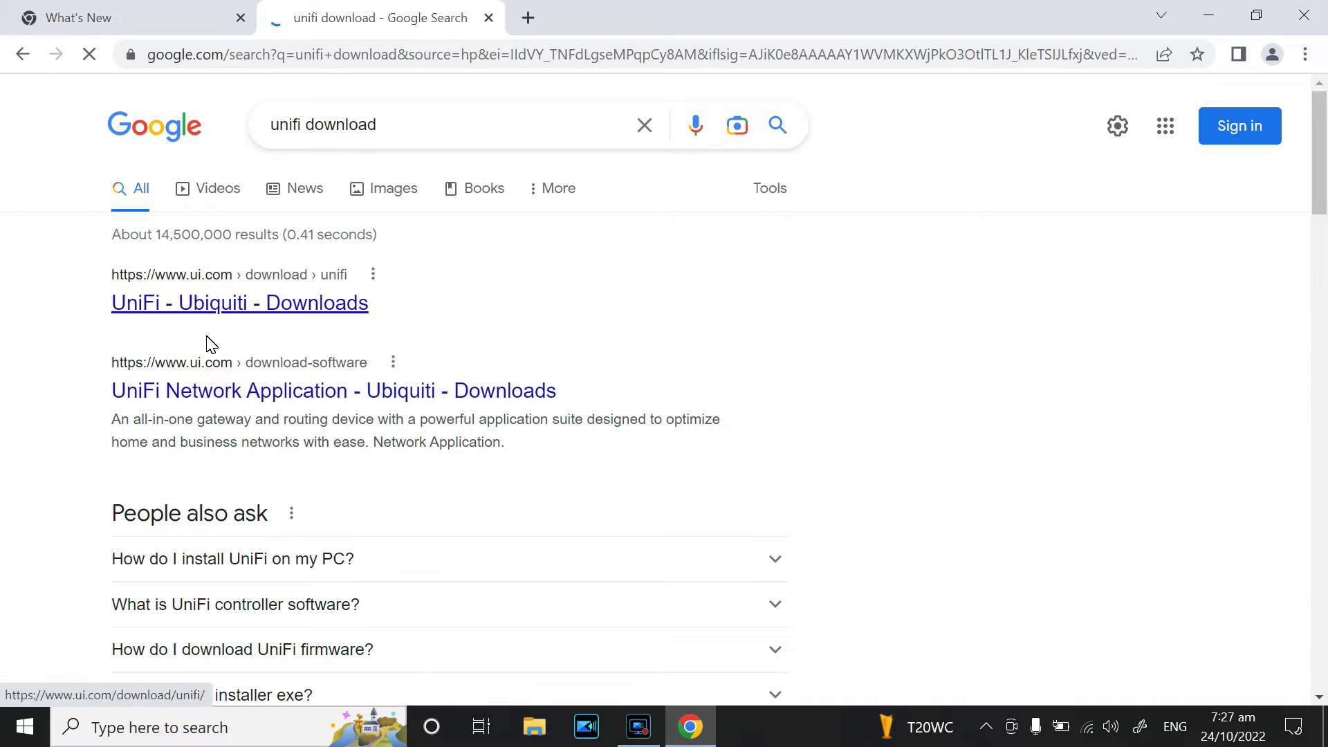
left_click(207, 307)
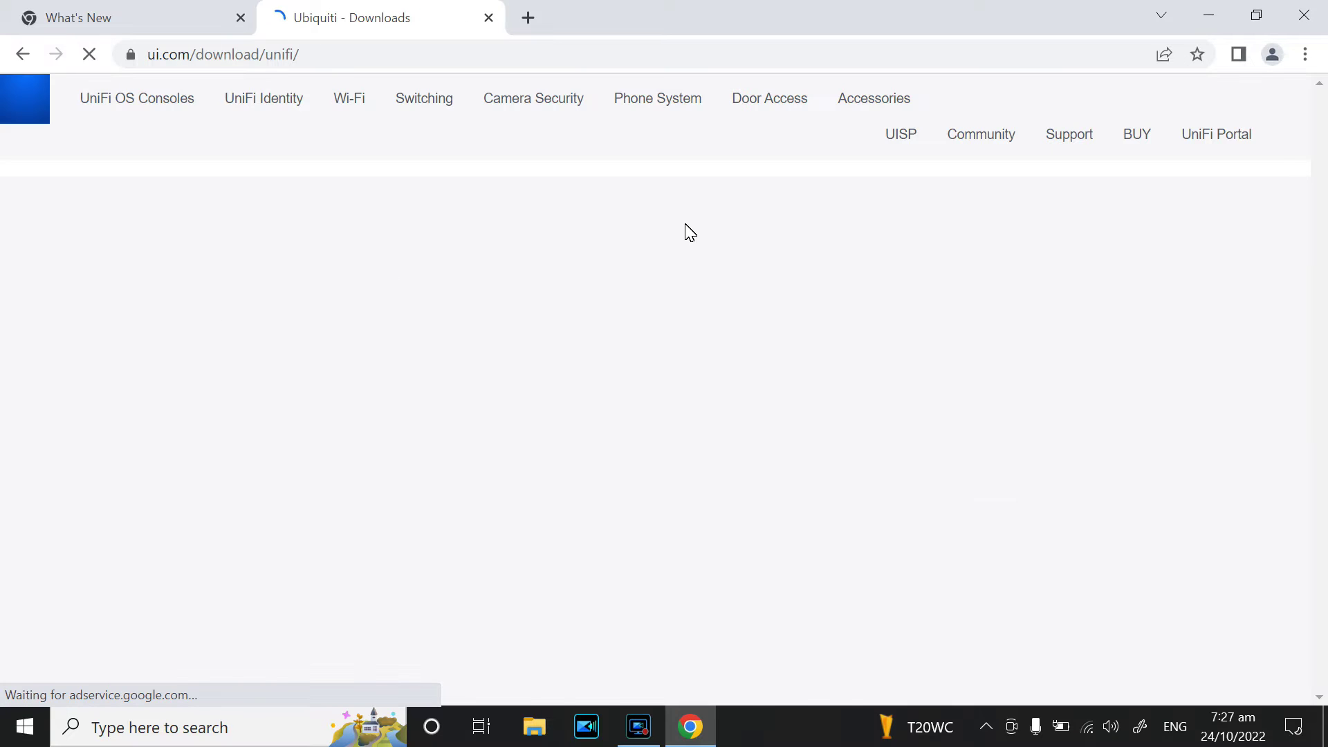
- Under UniFi AP AC PRO > UAP-AC-PRO, pick the Windows download of UniFi Network Application 7.2.94
scroll(664, 198, "down", 3)
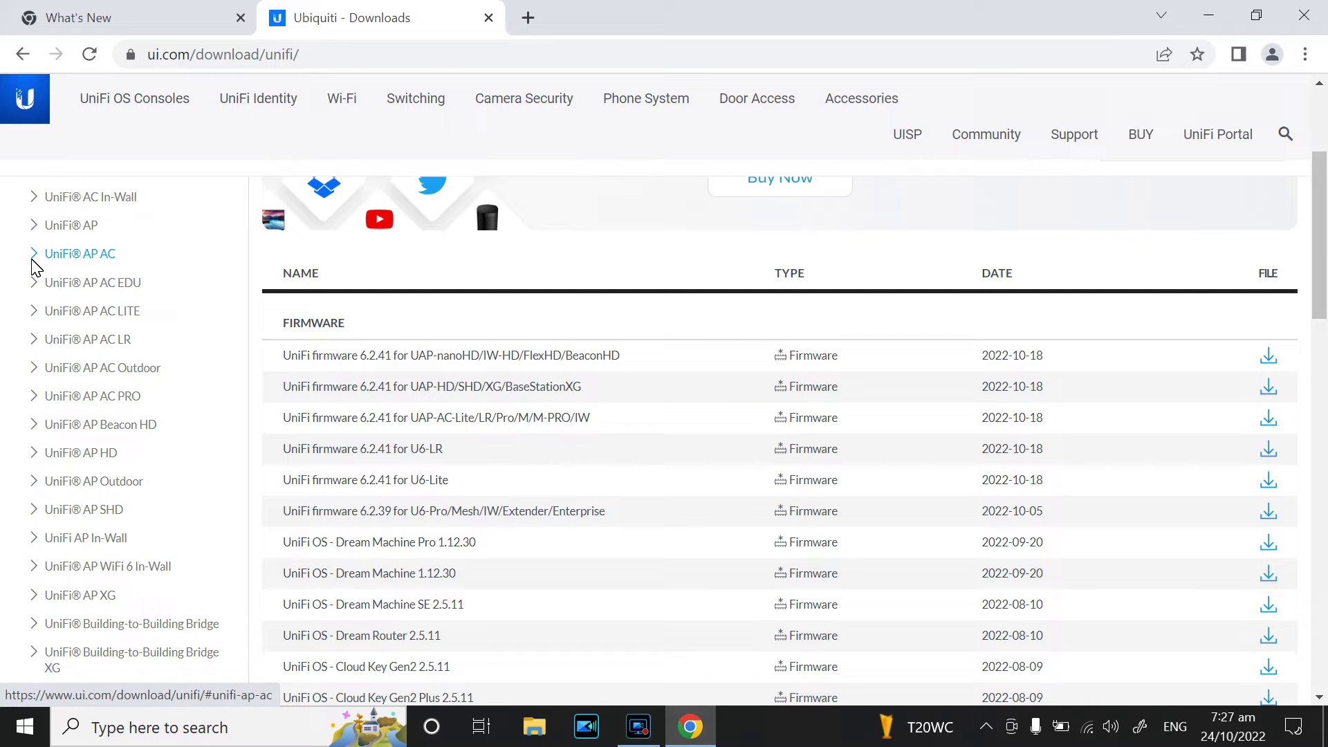
left_click(32, 261)
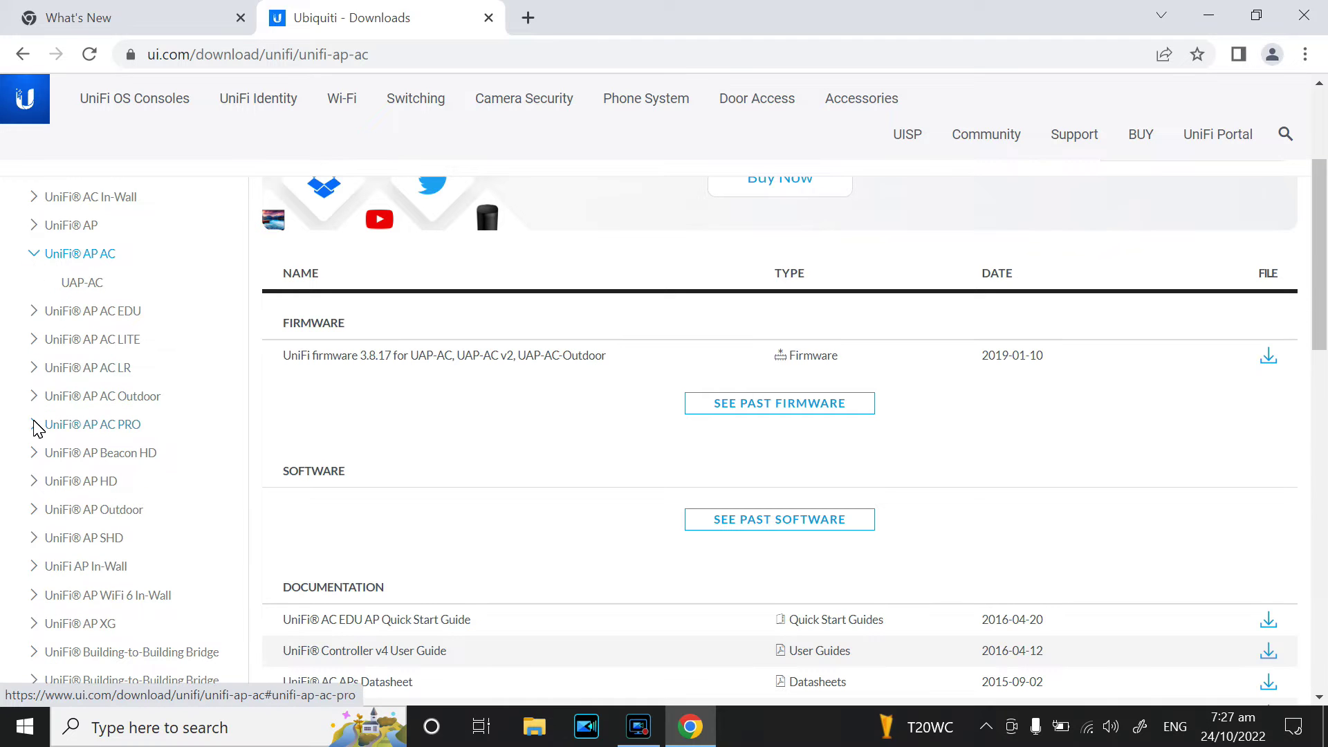
left_click(36, 425)
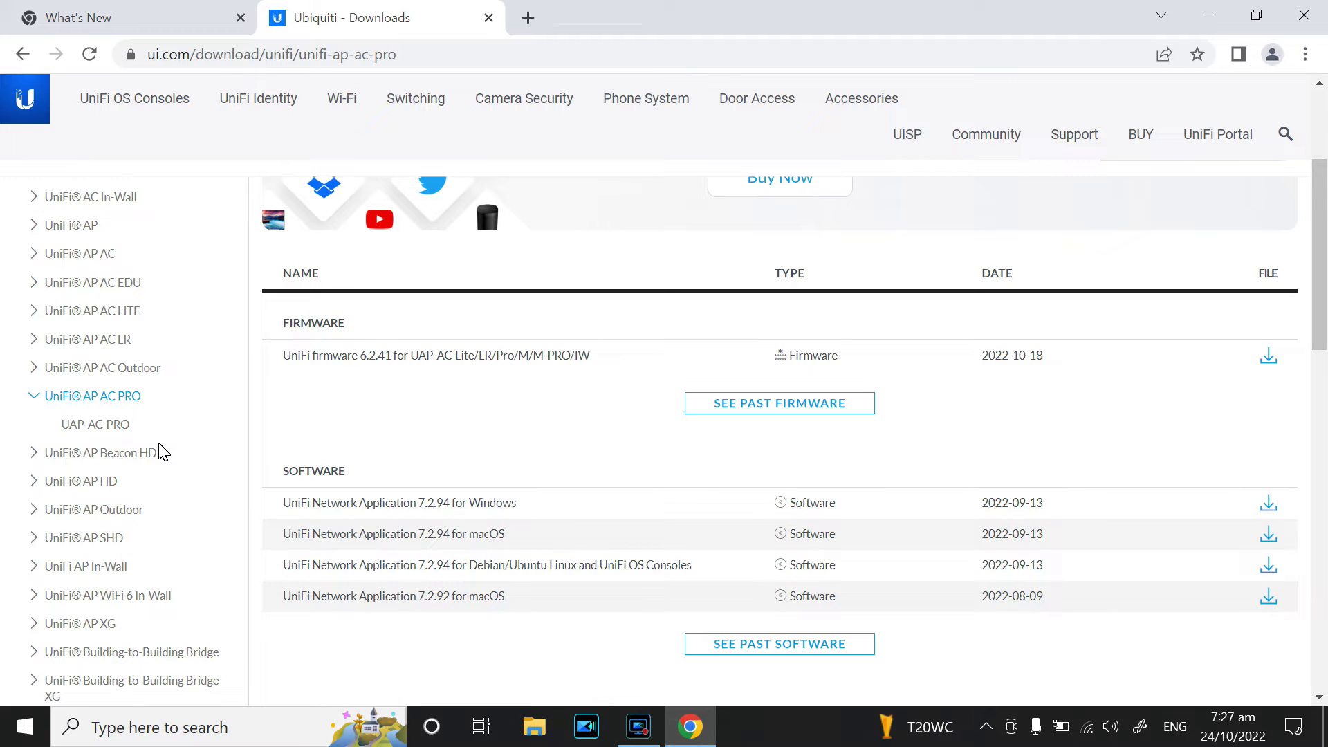
left_click(114, 426)
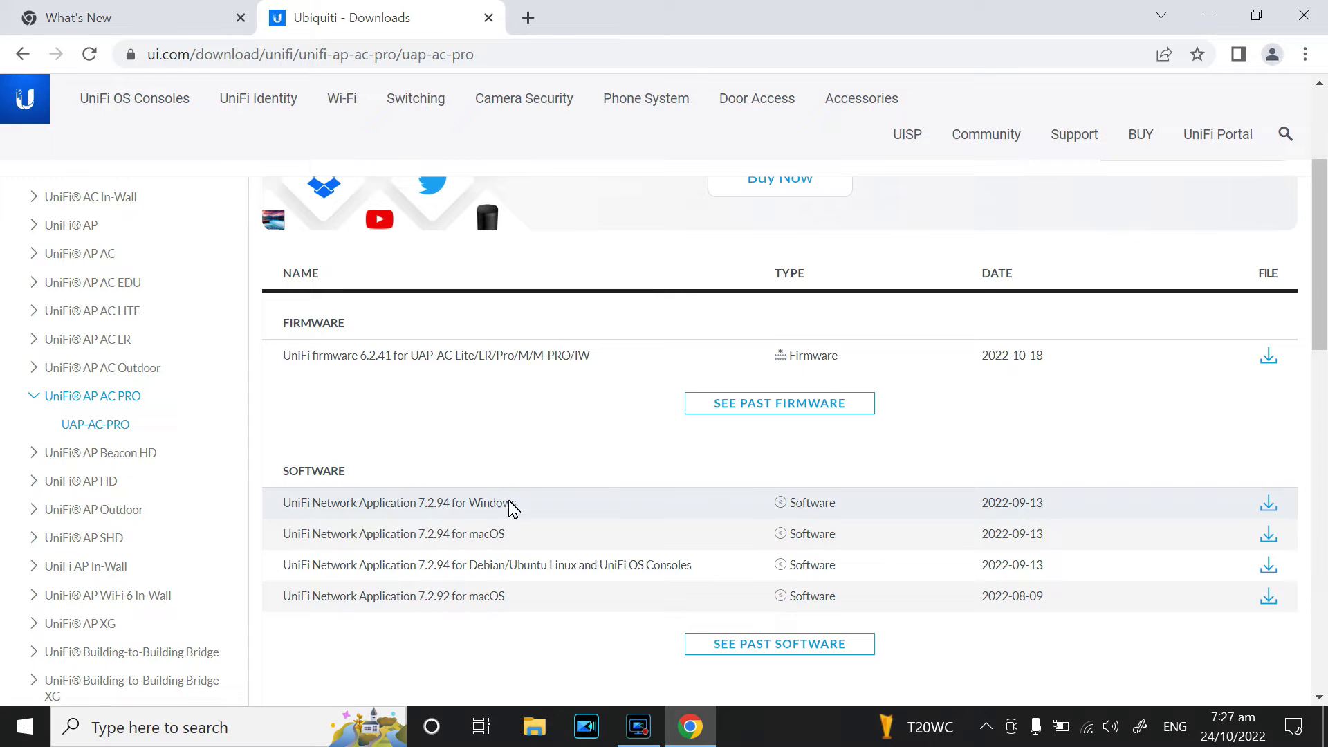
left_click(1271, 506)
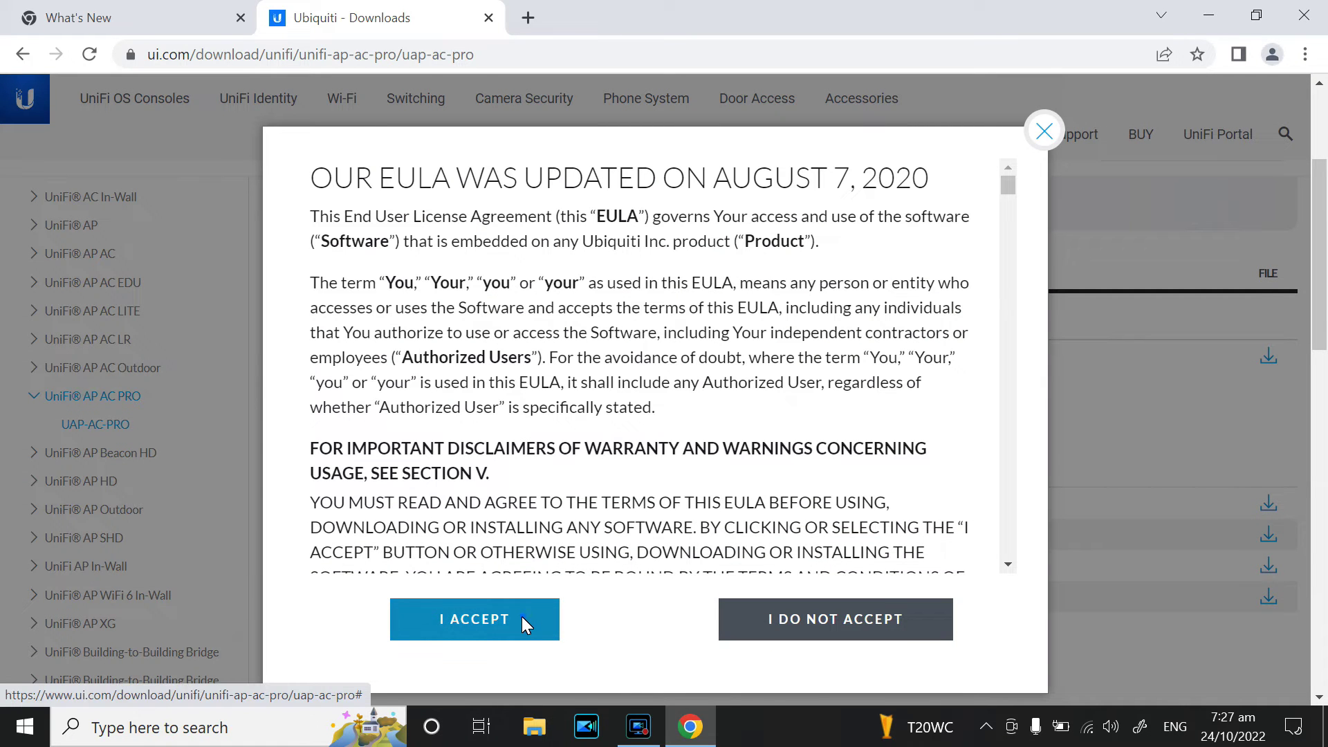
- Accept the licence agreement and download UniFi-installer.exe
left_click(523, 619)
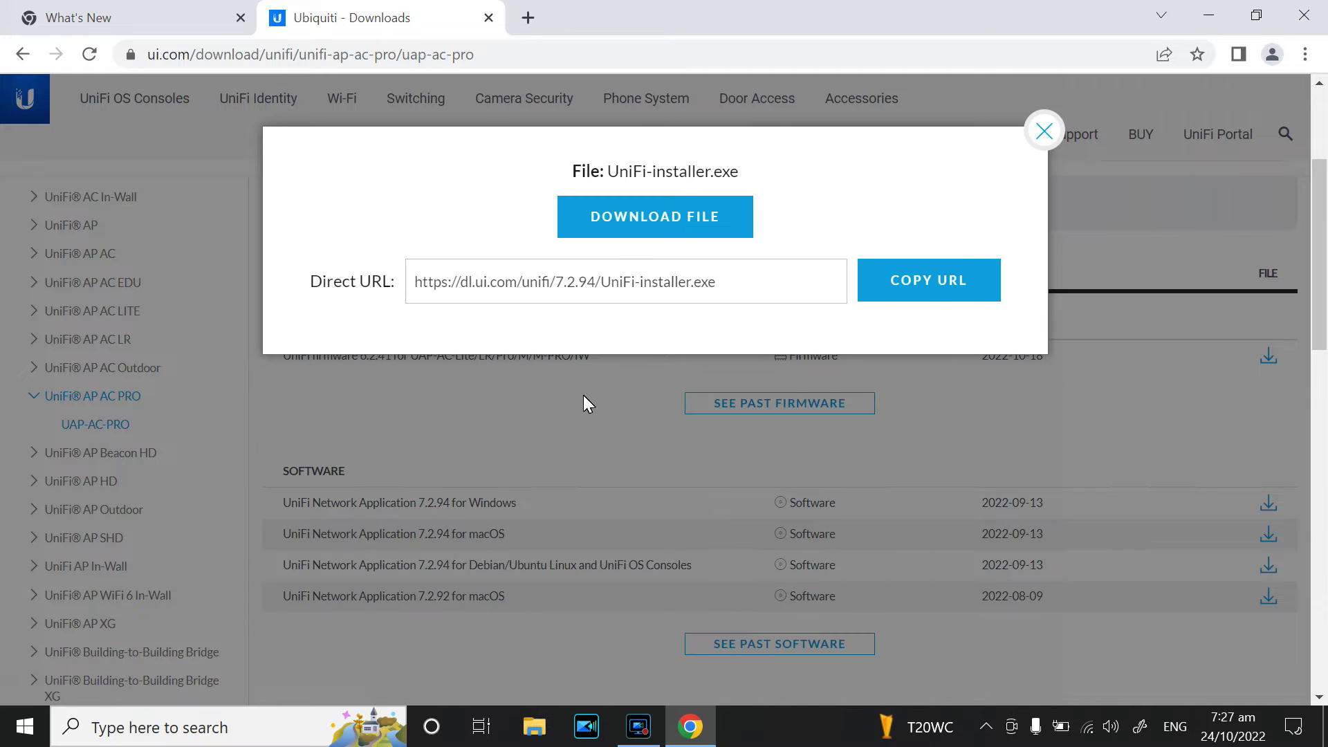
left_click(698, 207)
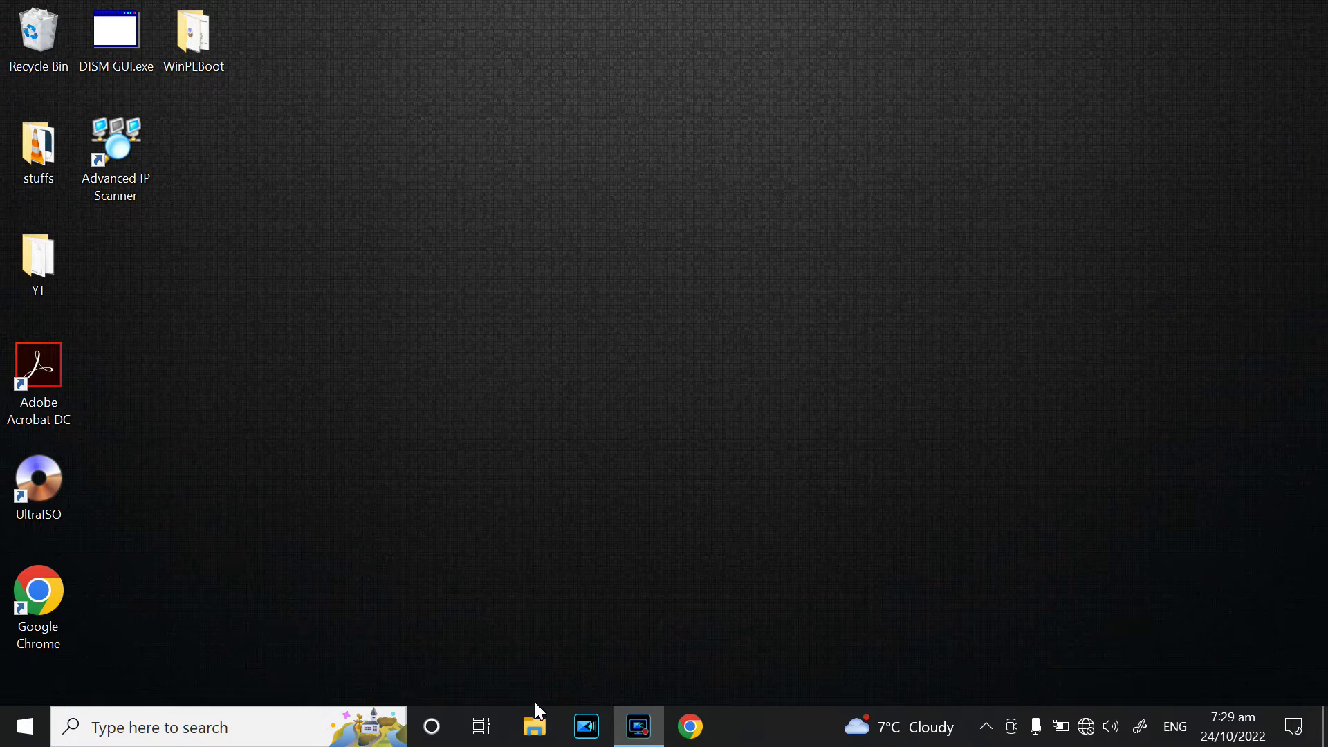
- Launch UniFi-installer.exe from the Downloads folder in File Explorer
left_click(535, 735)
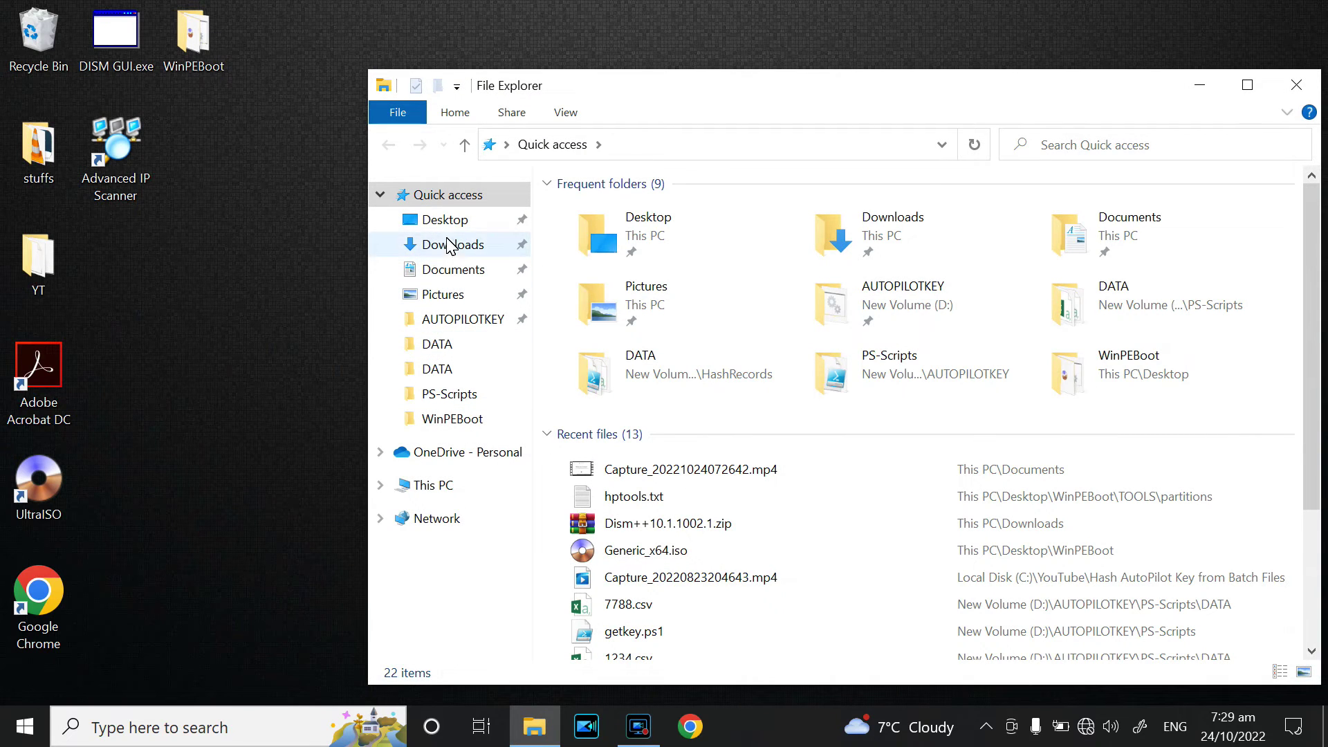
left_click(468, 244)
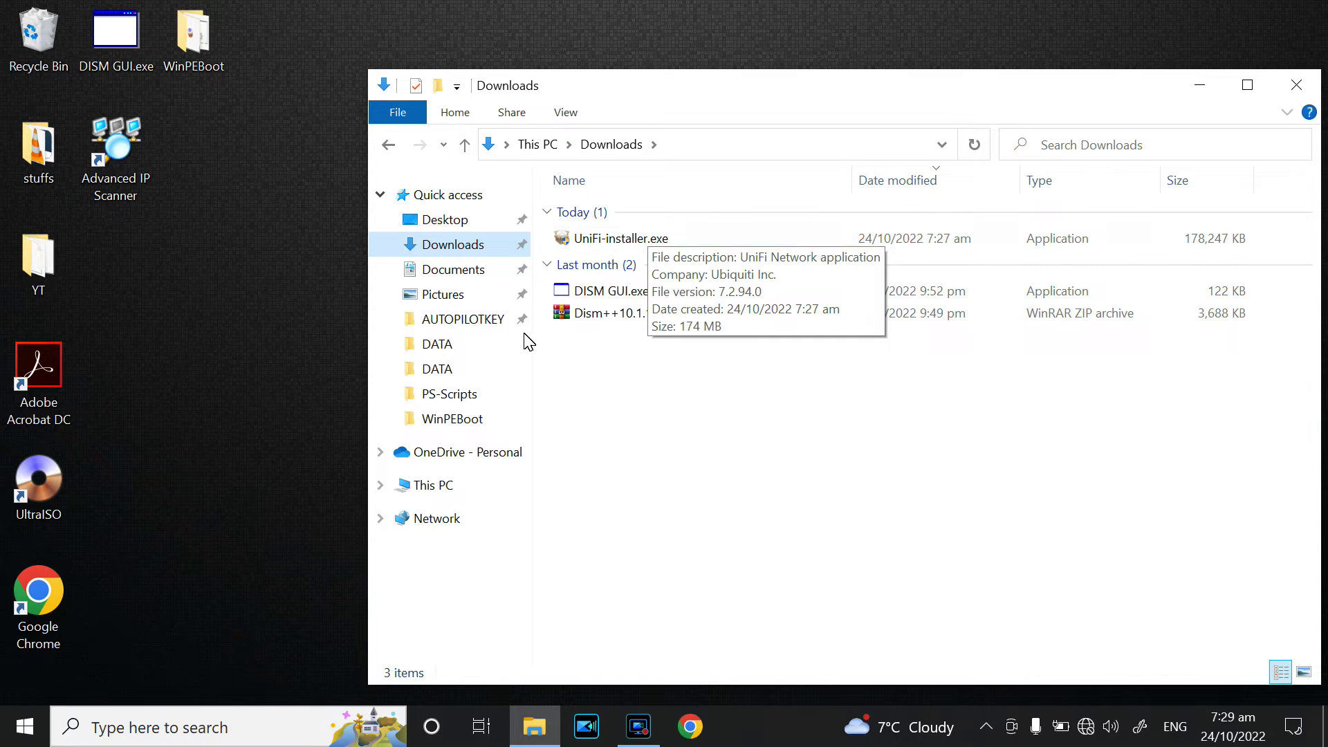
double_click(626, 242)
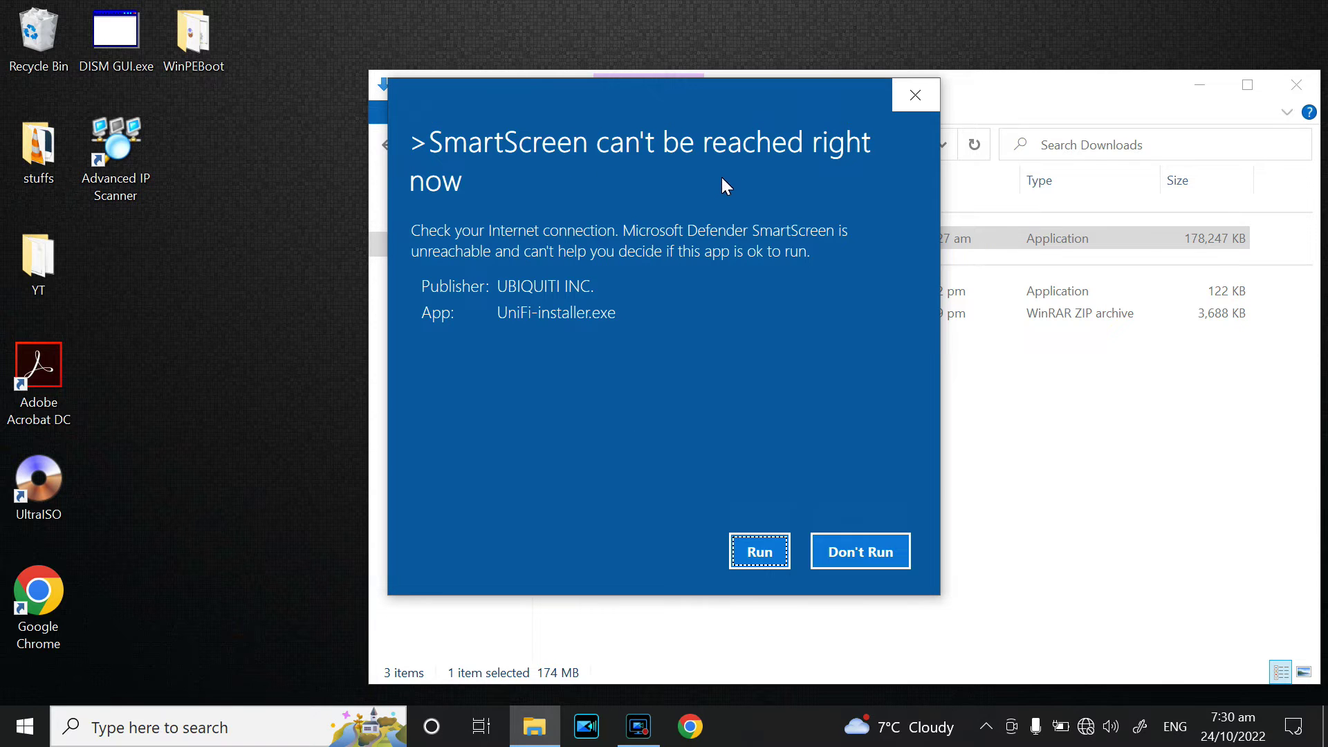
- Run the installer past SmartScreen, start installing, and follow the Java requirement prompt to java.com
left_click(773, 557)
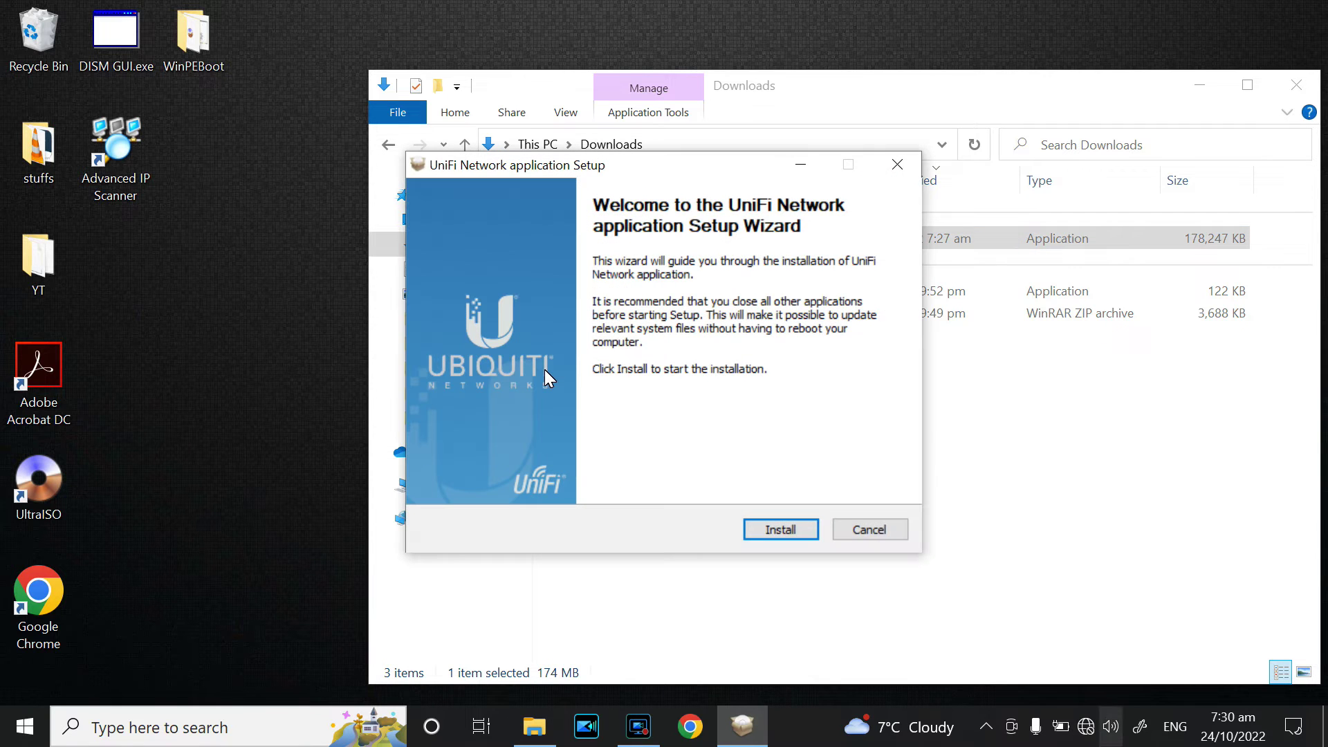
key("space")
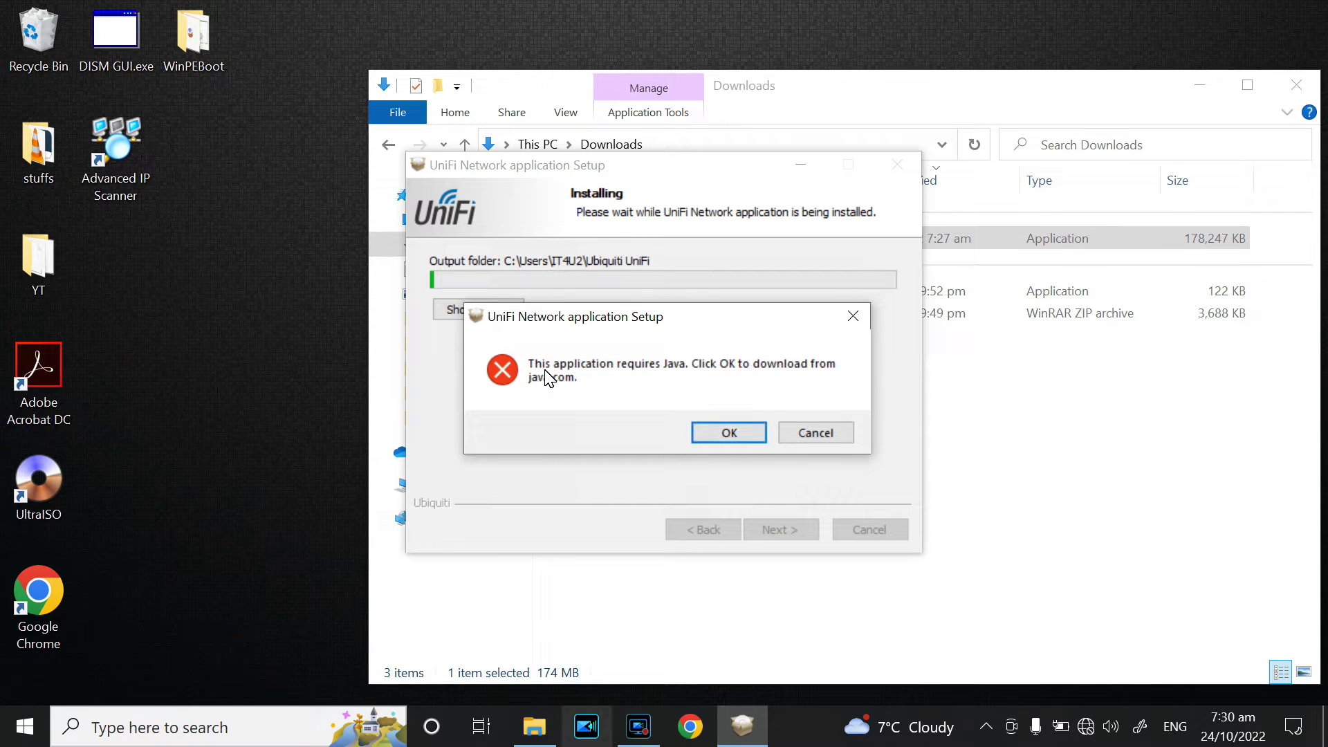
left_click(637, 726)
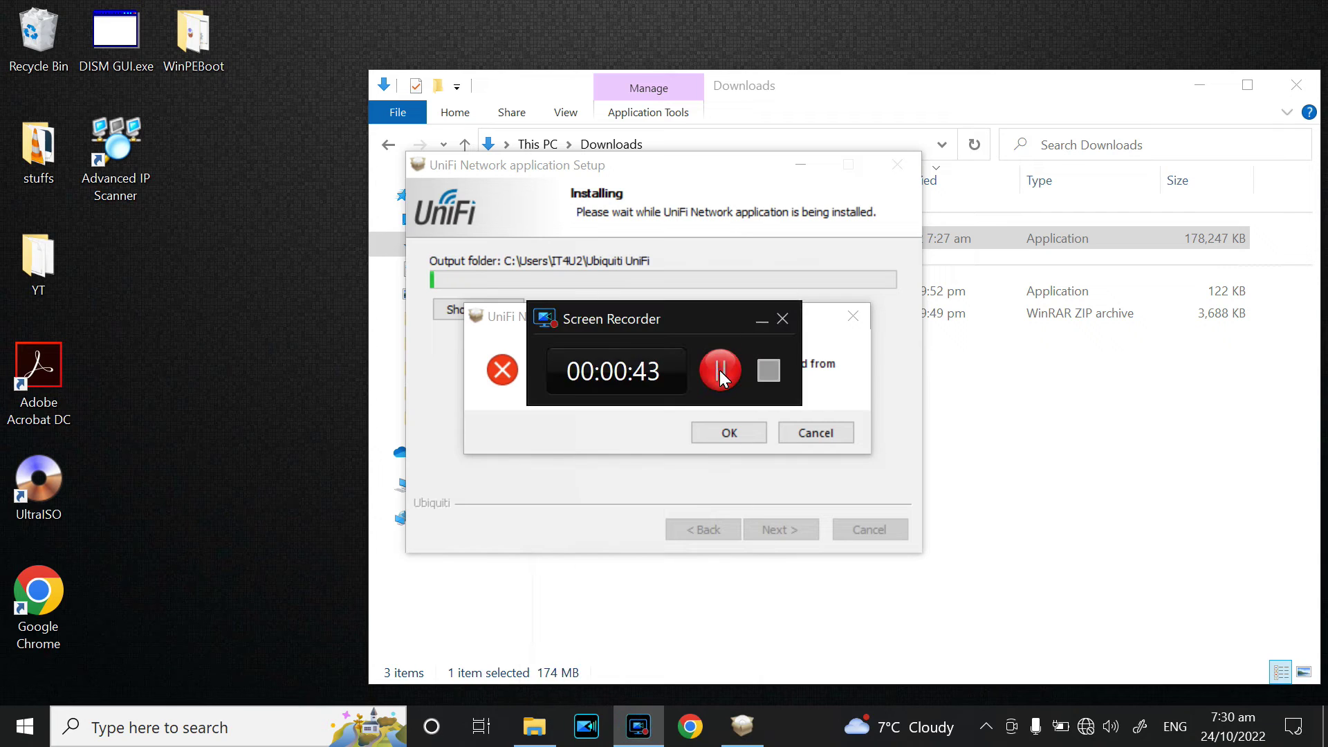
left_click(719, 371)
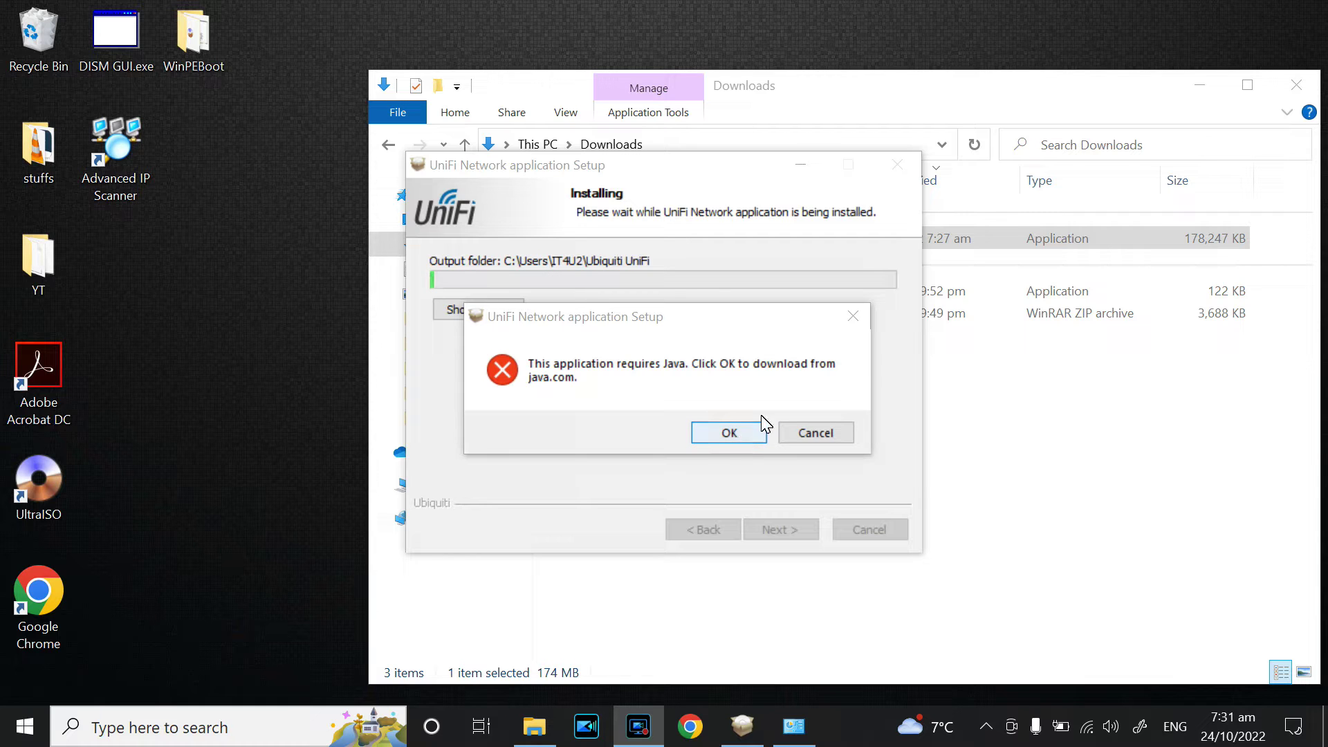
left_click(753, 442)
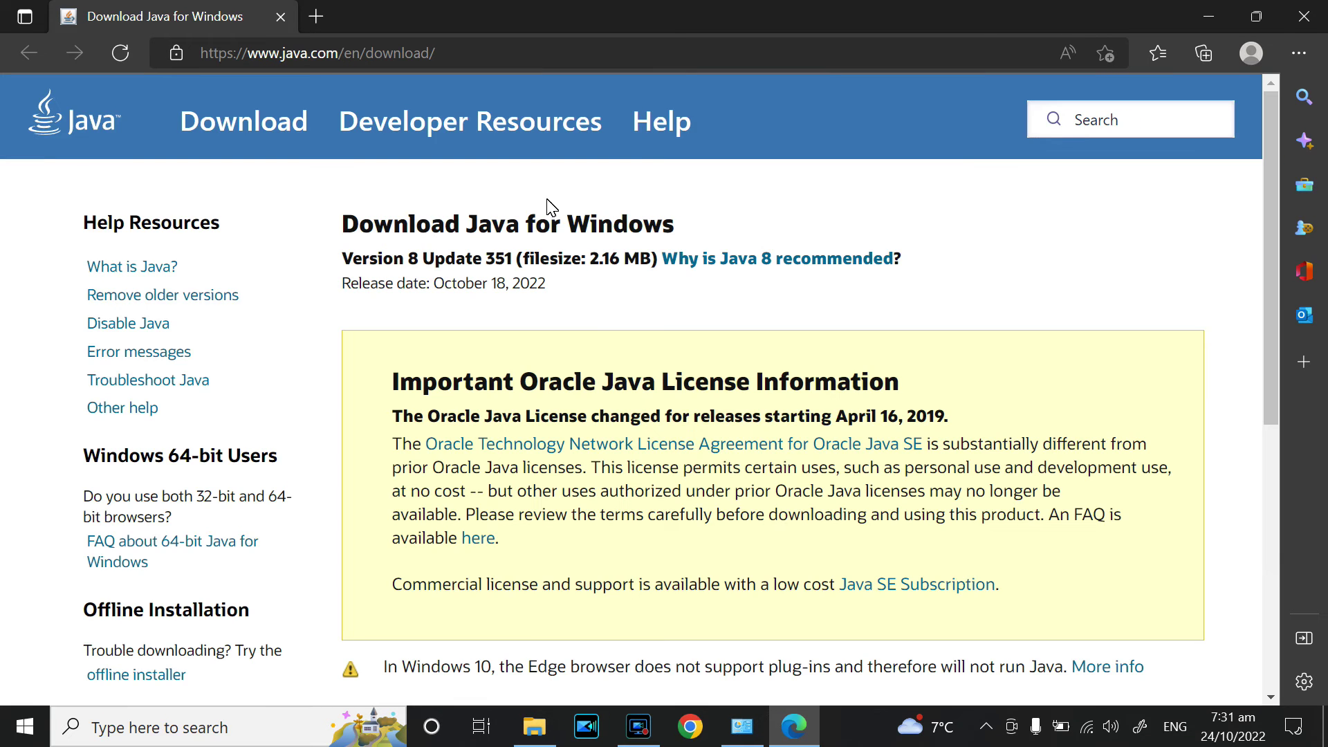
- Download jre-8u351-windows-x64.exe from java.com and open it from Edge's Downloads panel
scroll(747, 613, "down", 3)
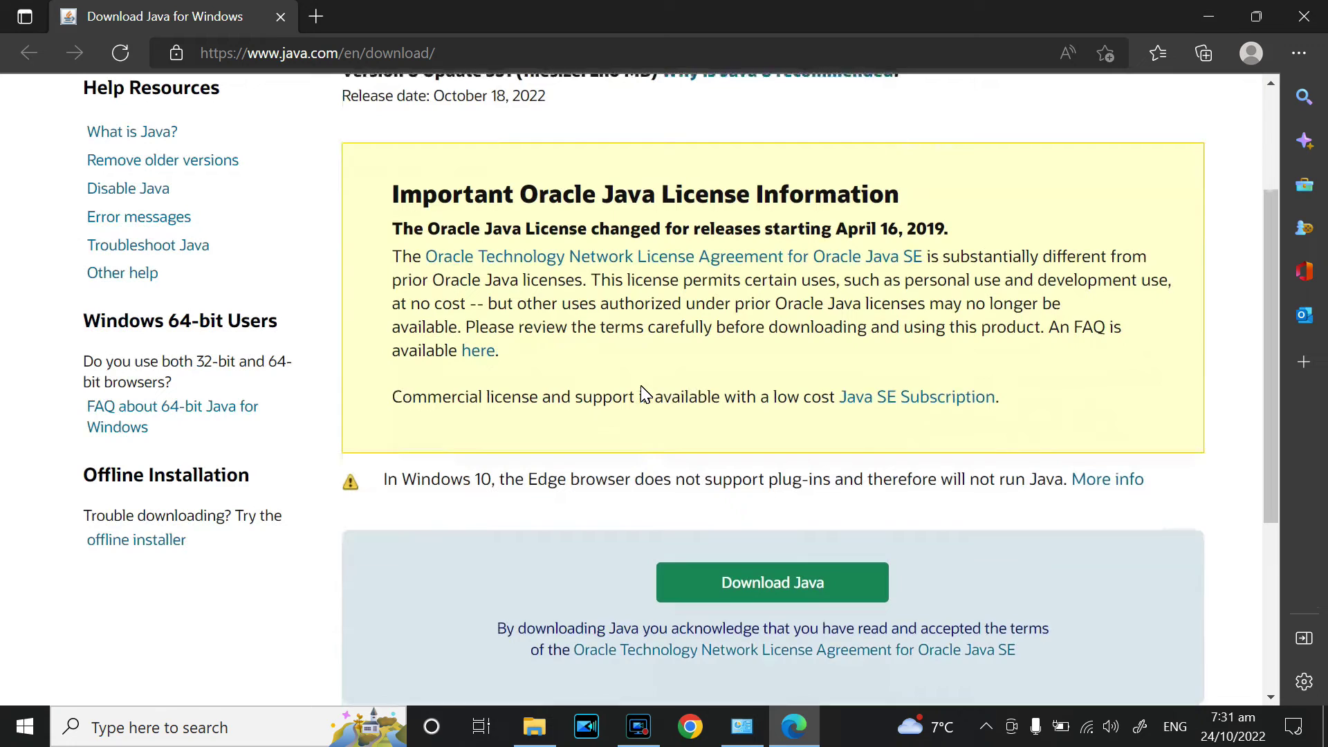
left_click(804, 575)
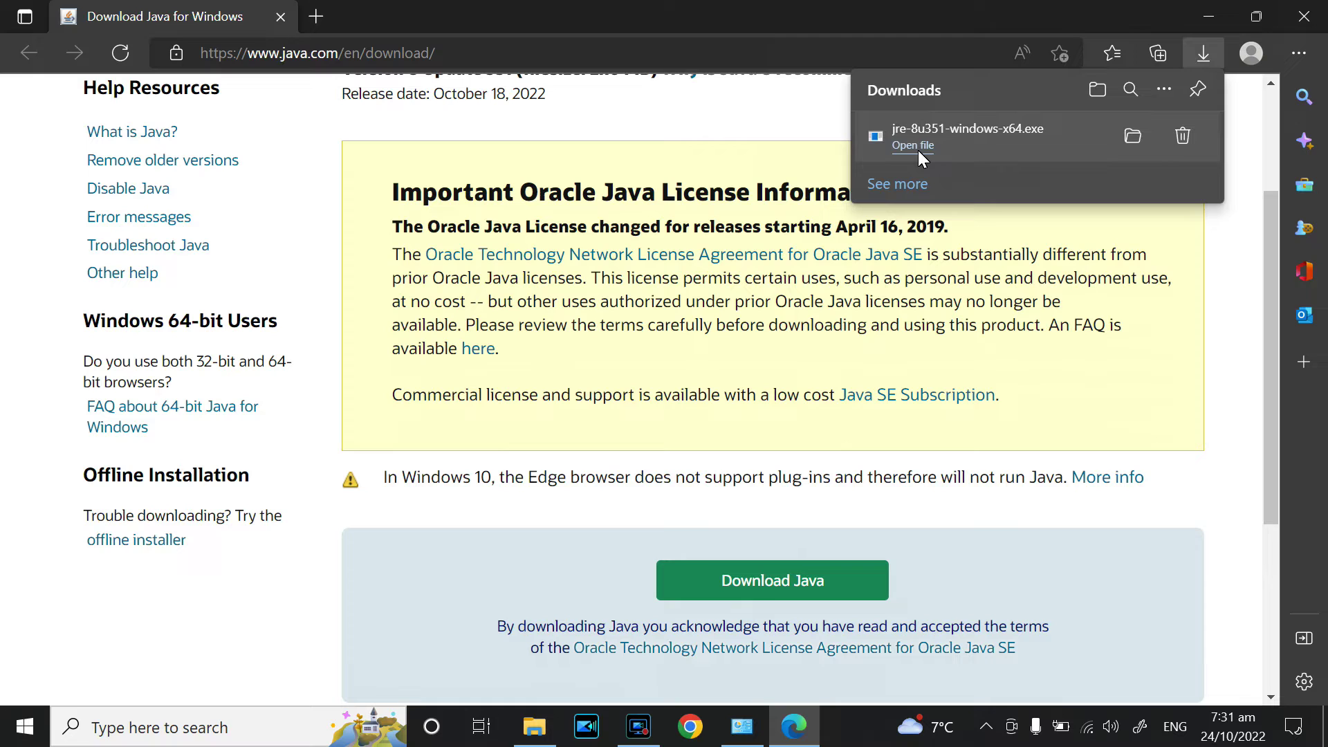
left_click(918, 151)
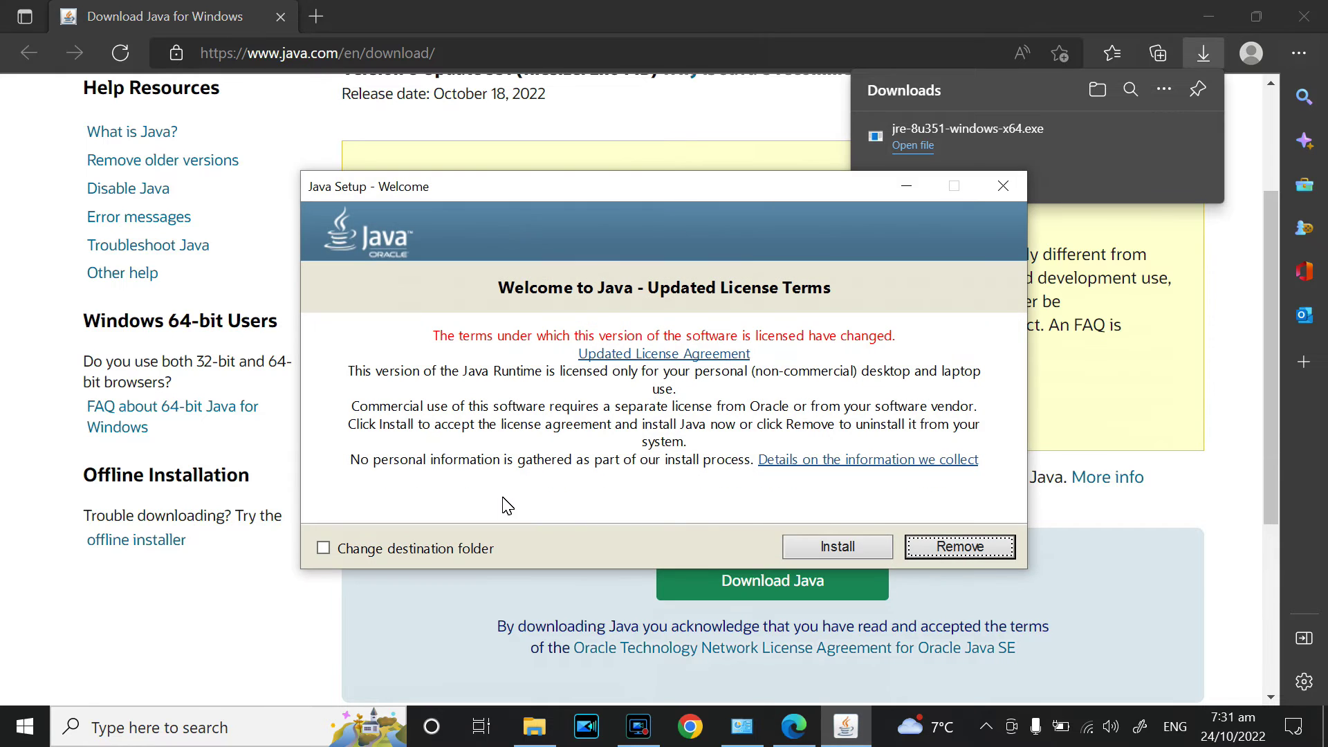
- Install Java 8 Update 351, close the browser, and close the completed Java Setup window
left_click(832, 546)
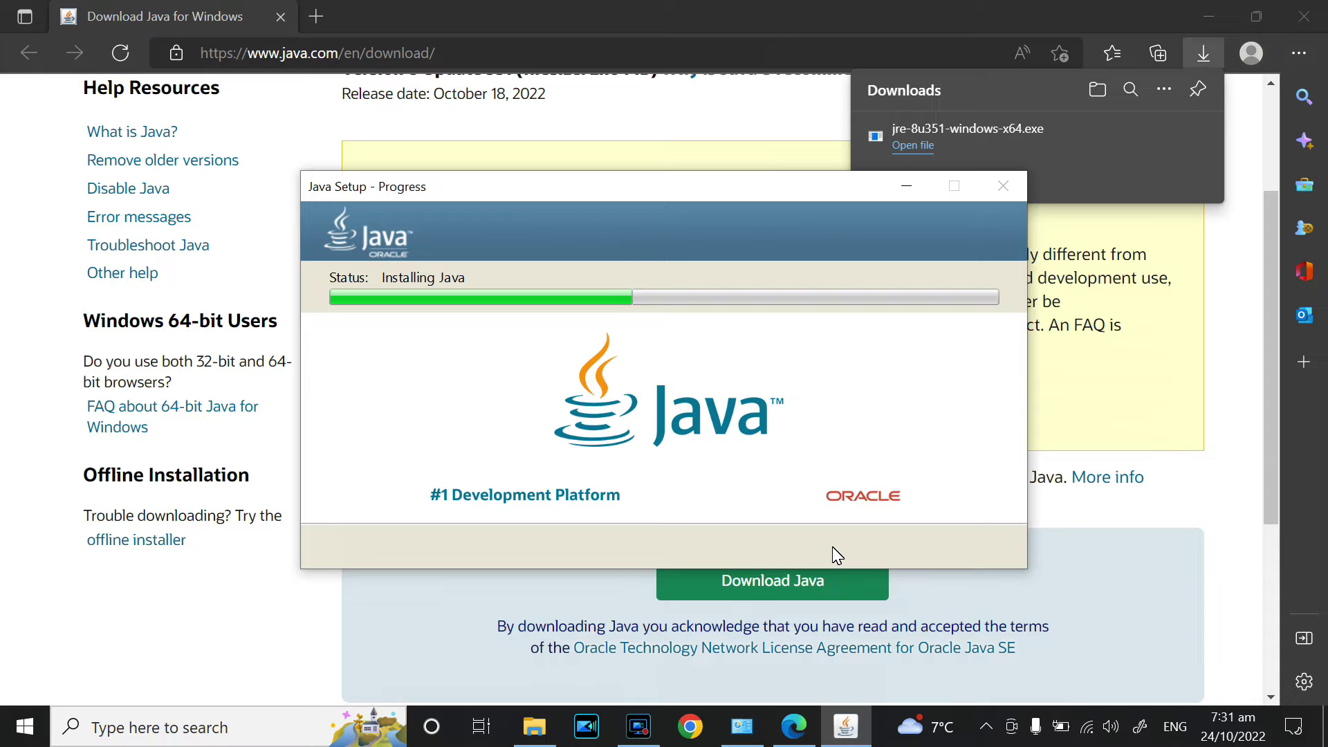
left_click(1303, 17)
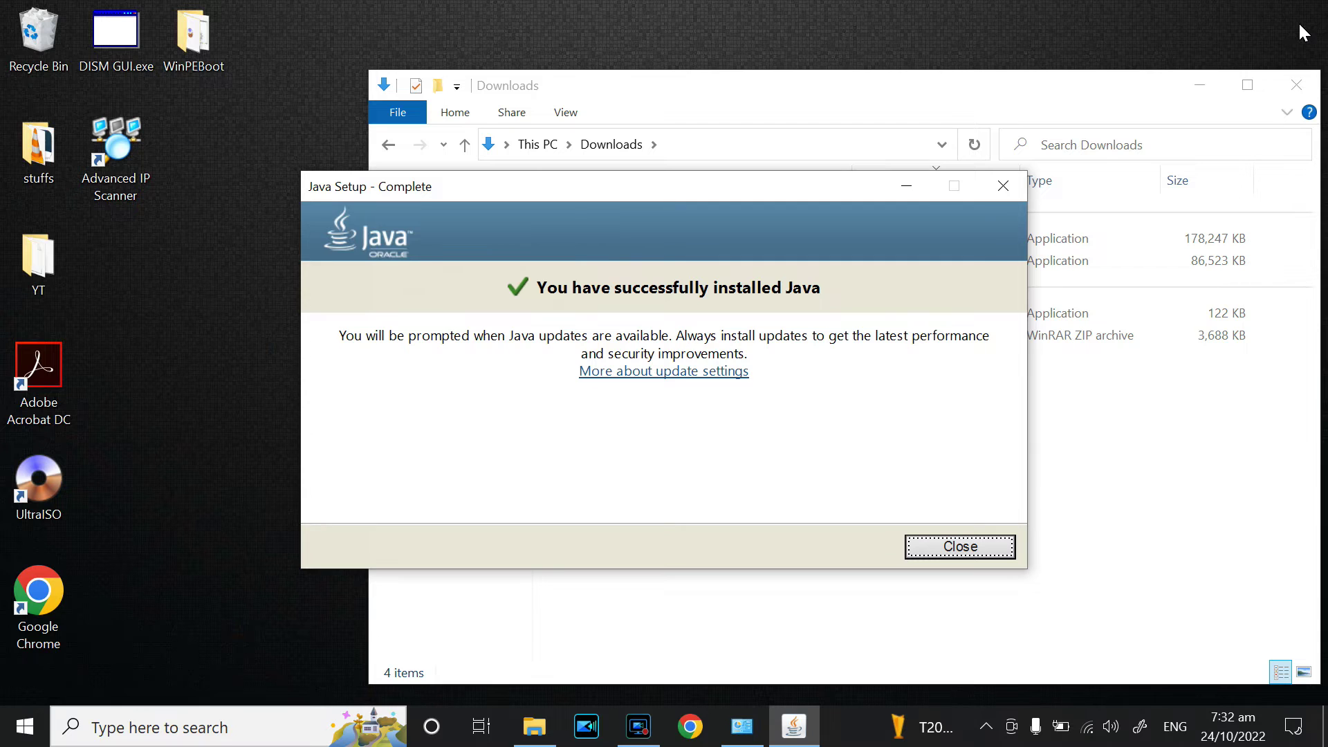
left_click(960, 547)
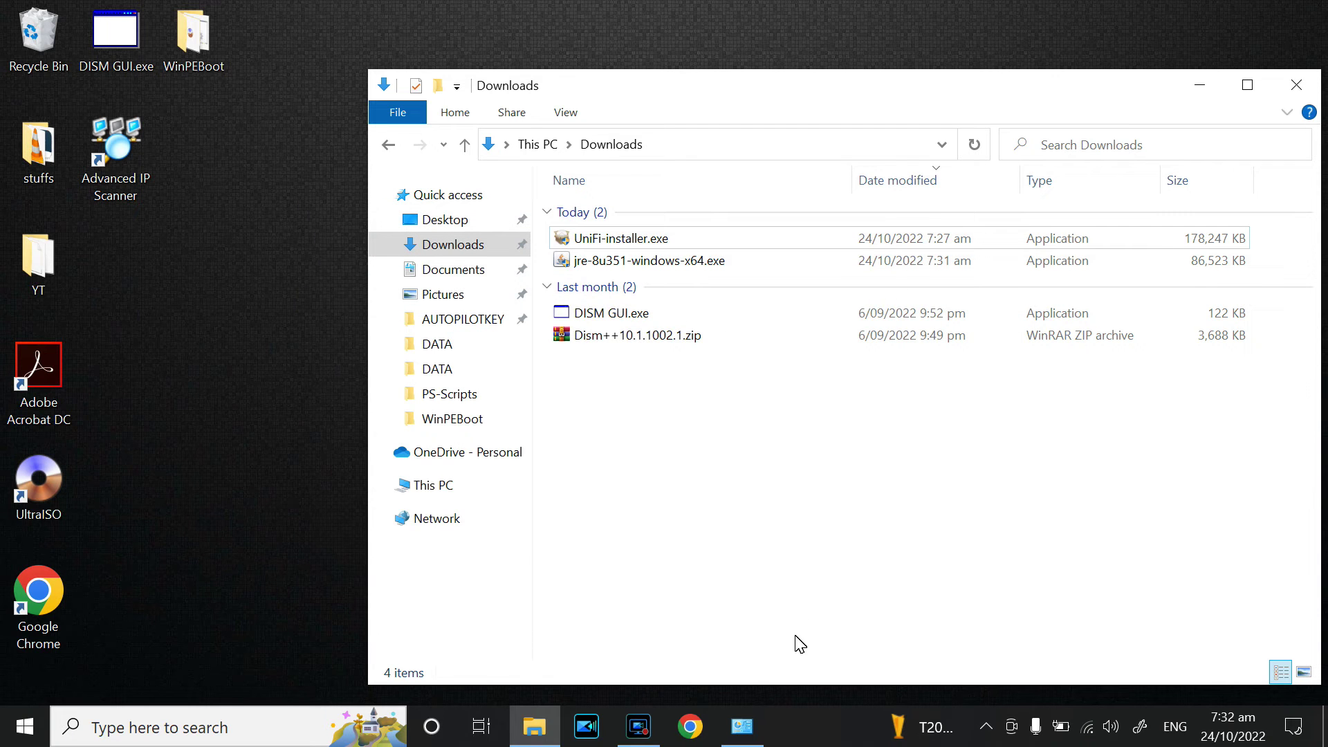
- Position the Network Connections window below the Downloads folder and bring up the Ethernet adapter's menu
left_click(631, 242)
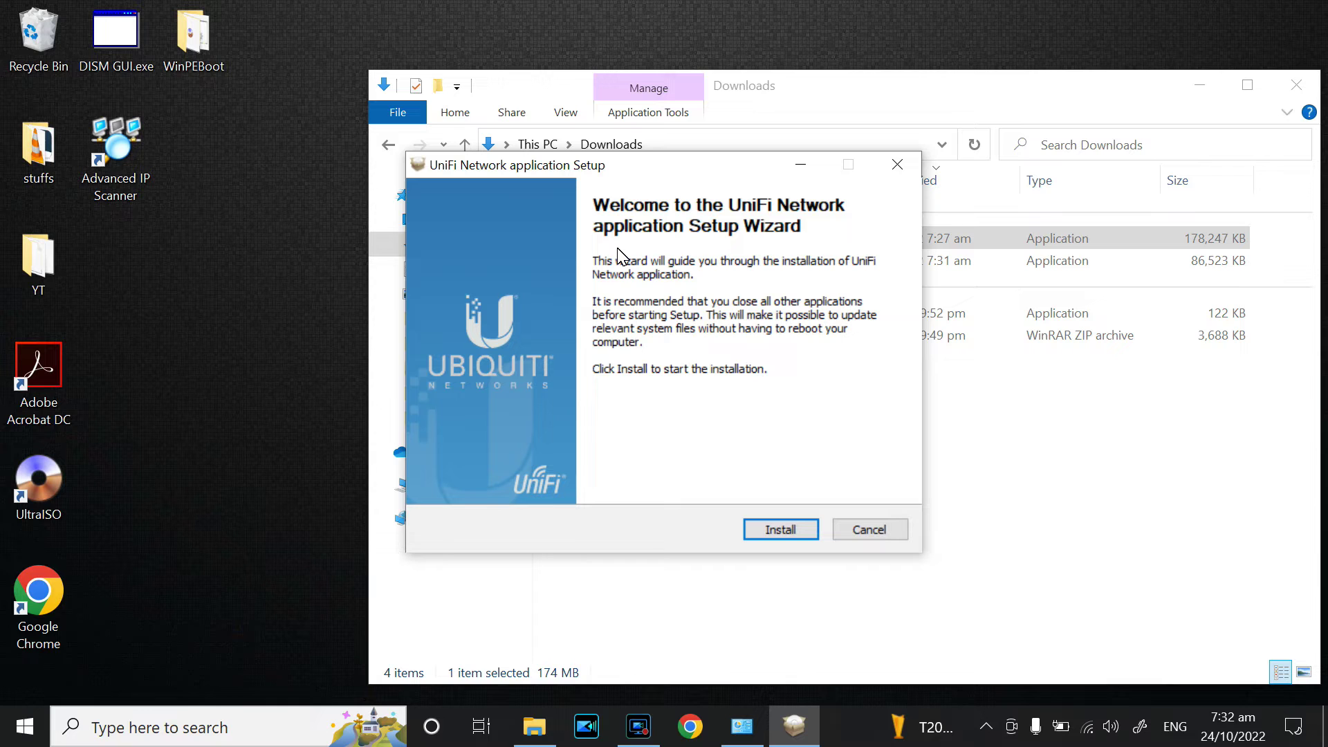
left_click(639, 726)
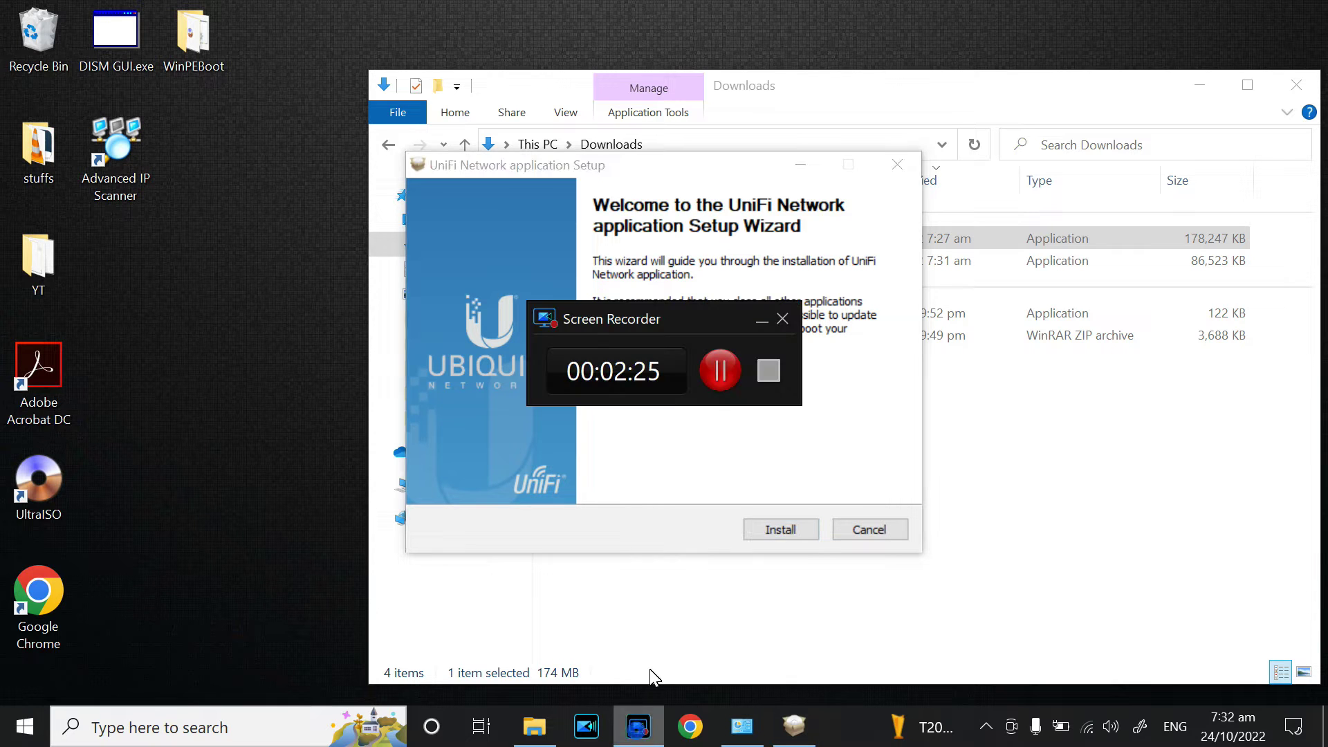
left_click(718, 375)
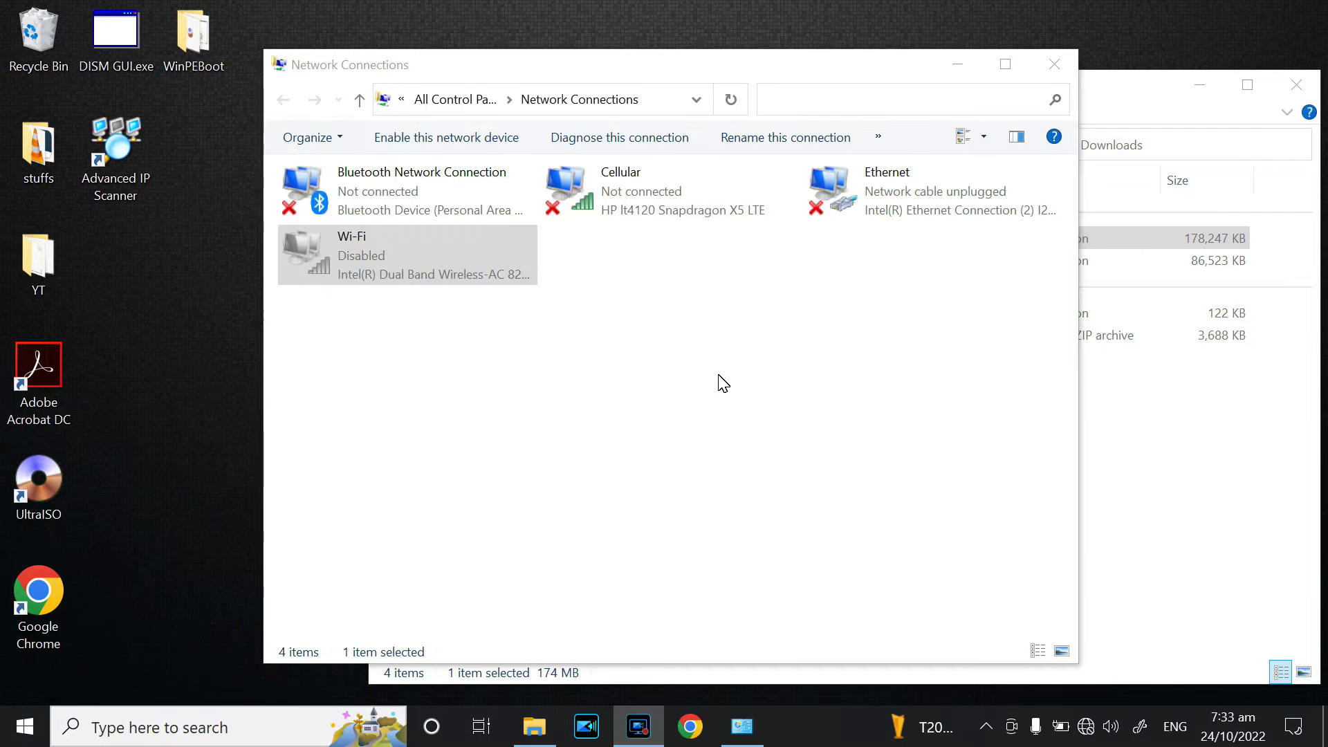
left_click(723, 373)
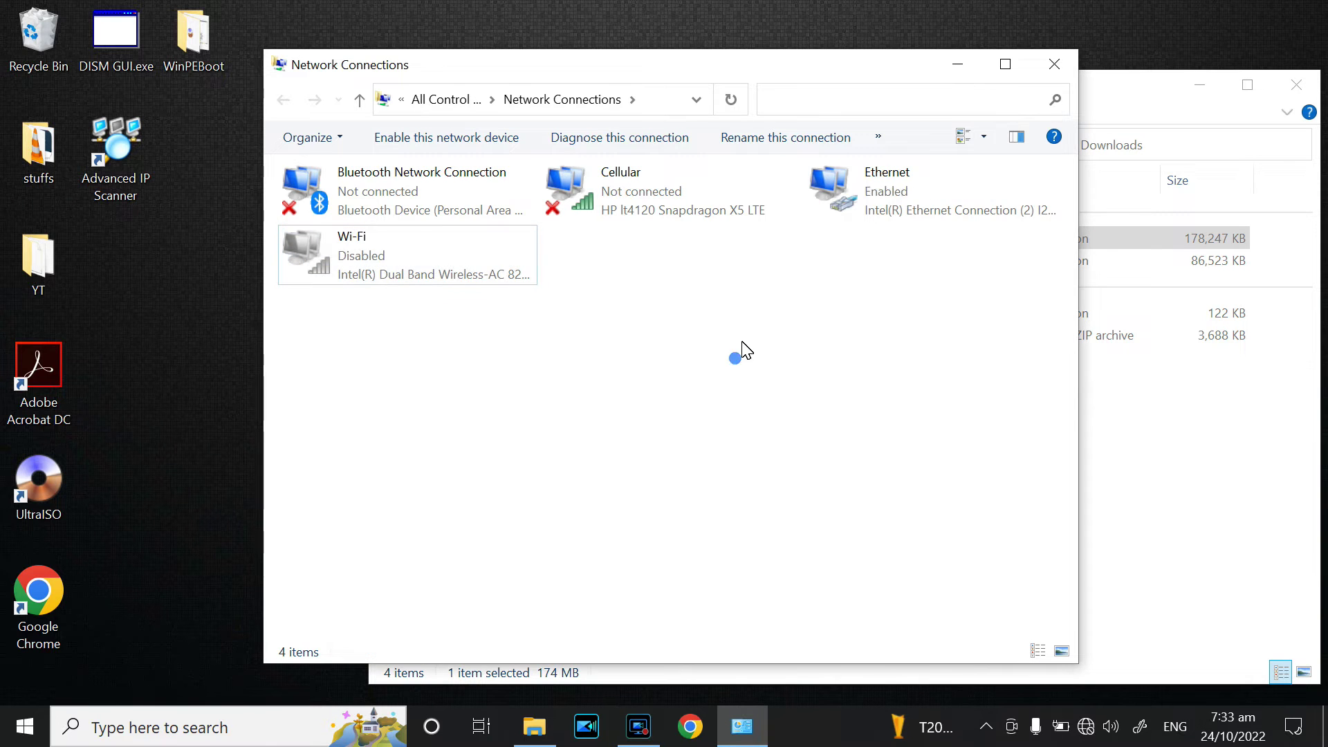
left_click_drag(839, 64, 878, 274)
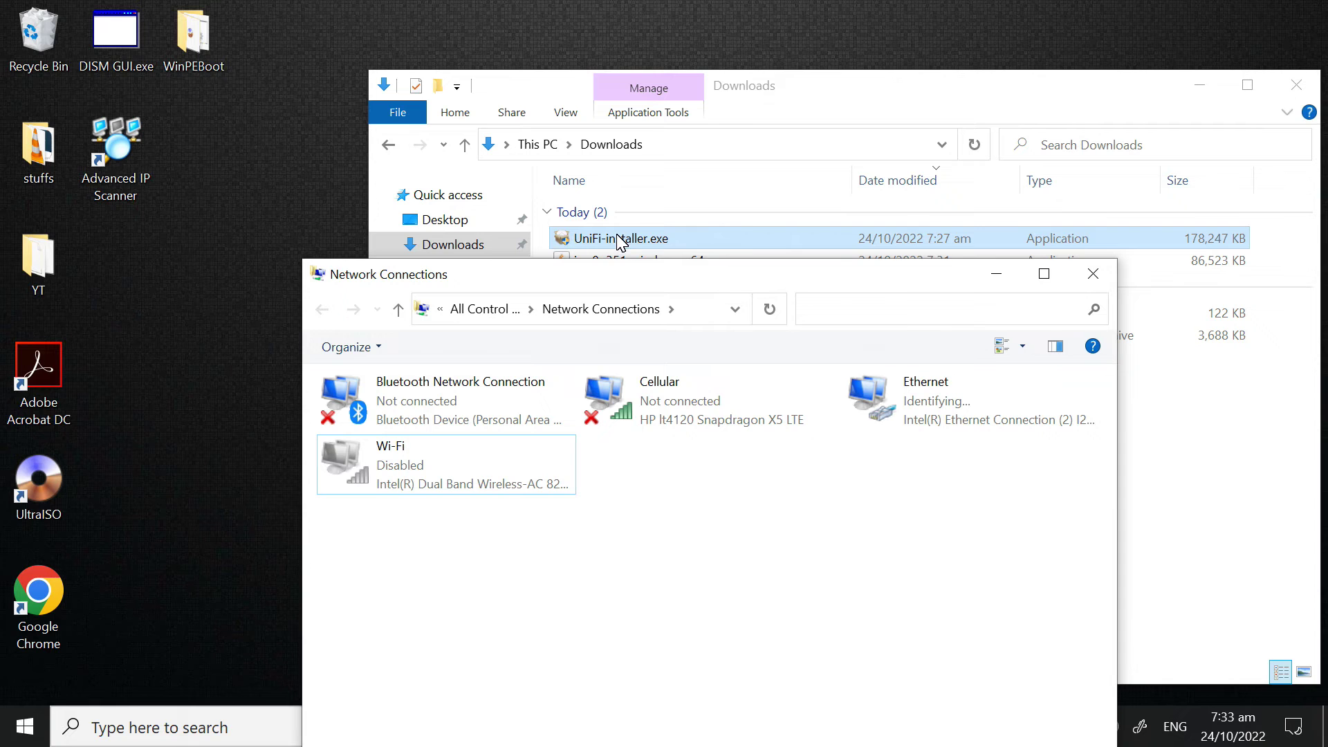
right_click(902, 408)
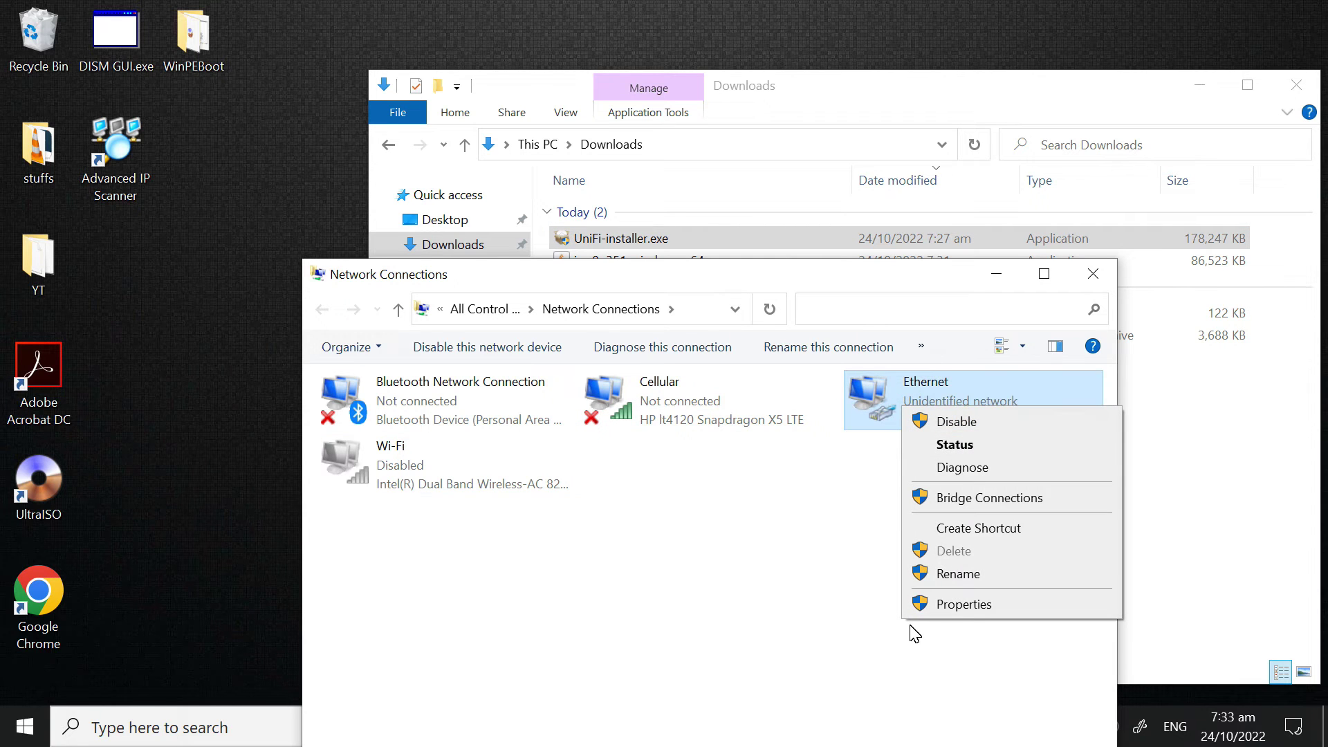
- Set Ethernet IPv4 to static 192.168.2.5, mask 255.255.255.0, gateway 192.168.2.1
left_click(967, 605)
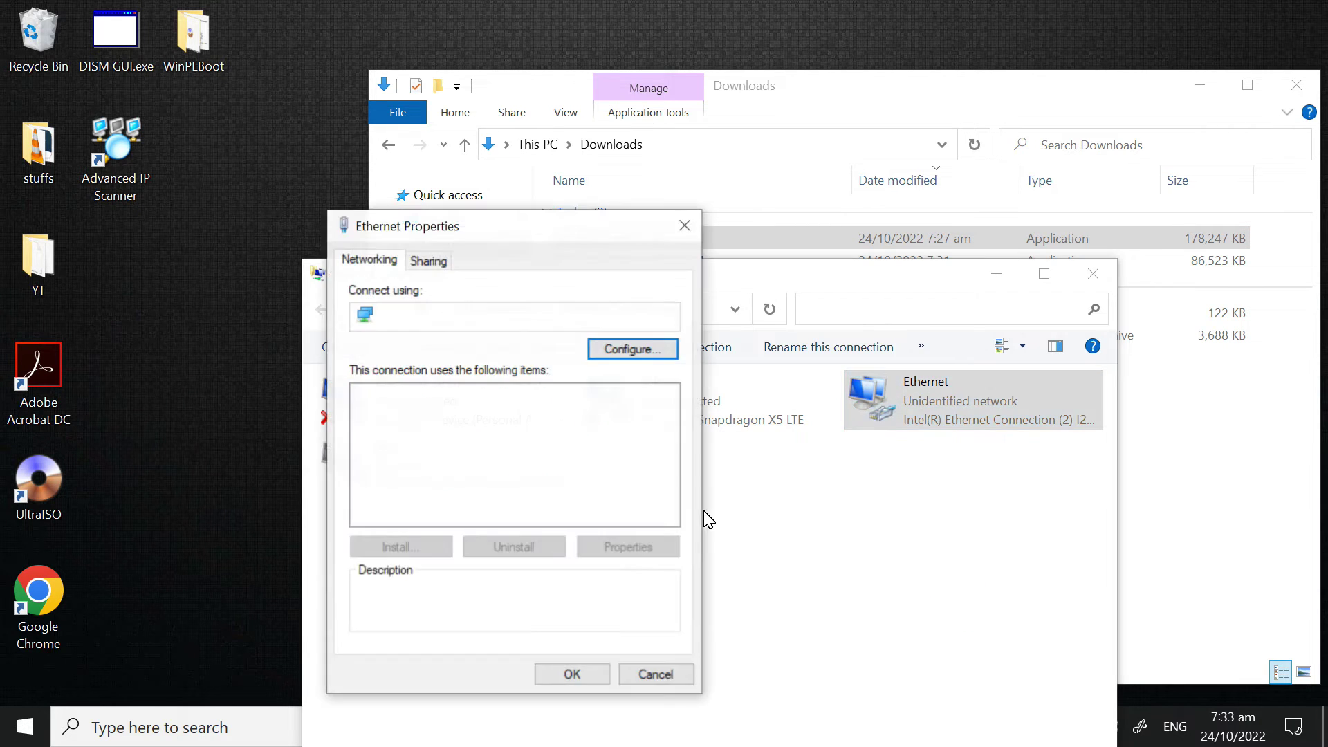
key("Down")
key("Down")
key("Down")
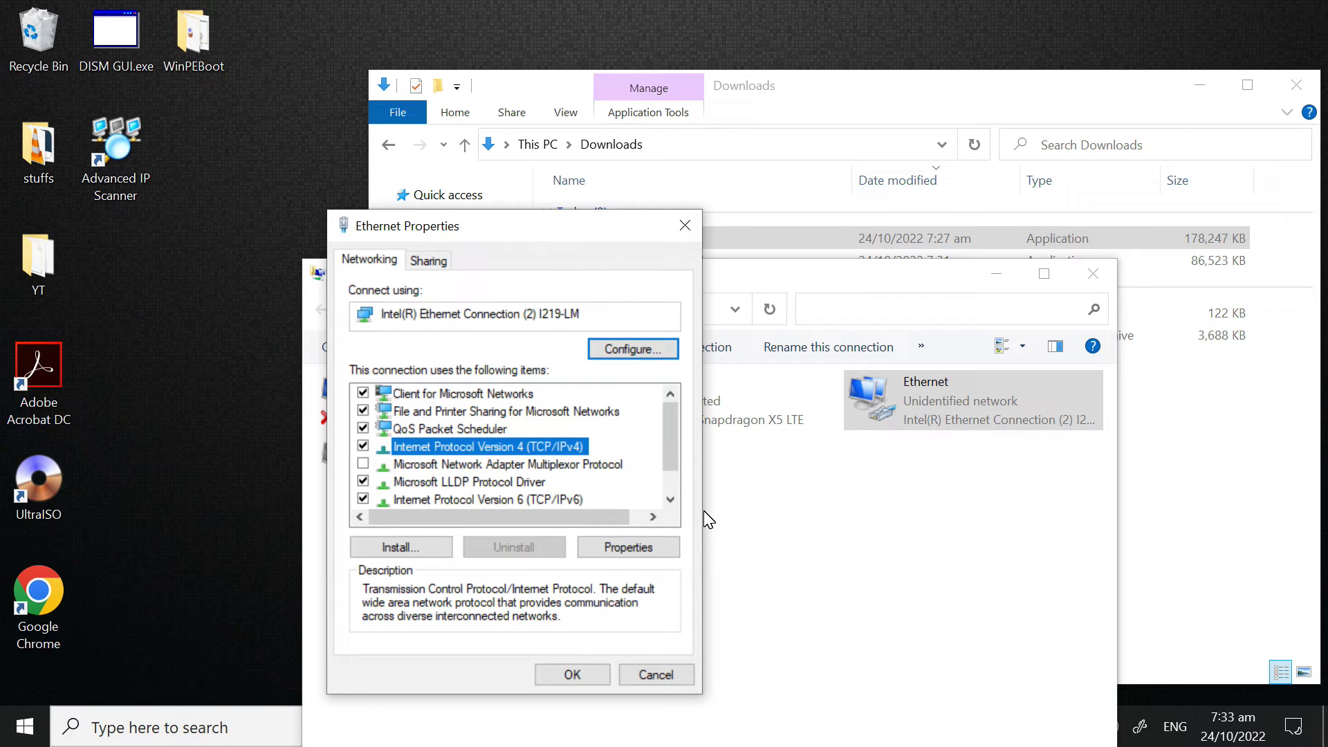
key("alt+r")
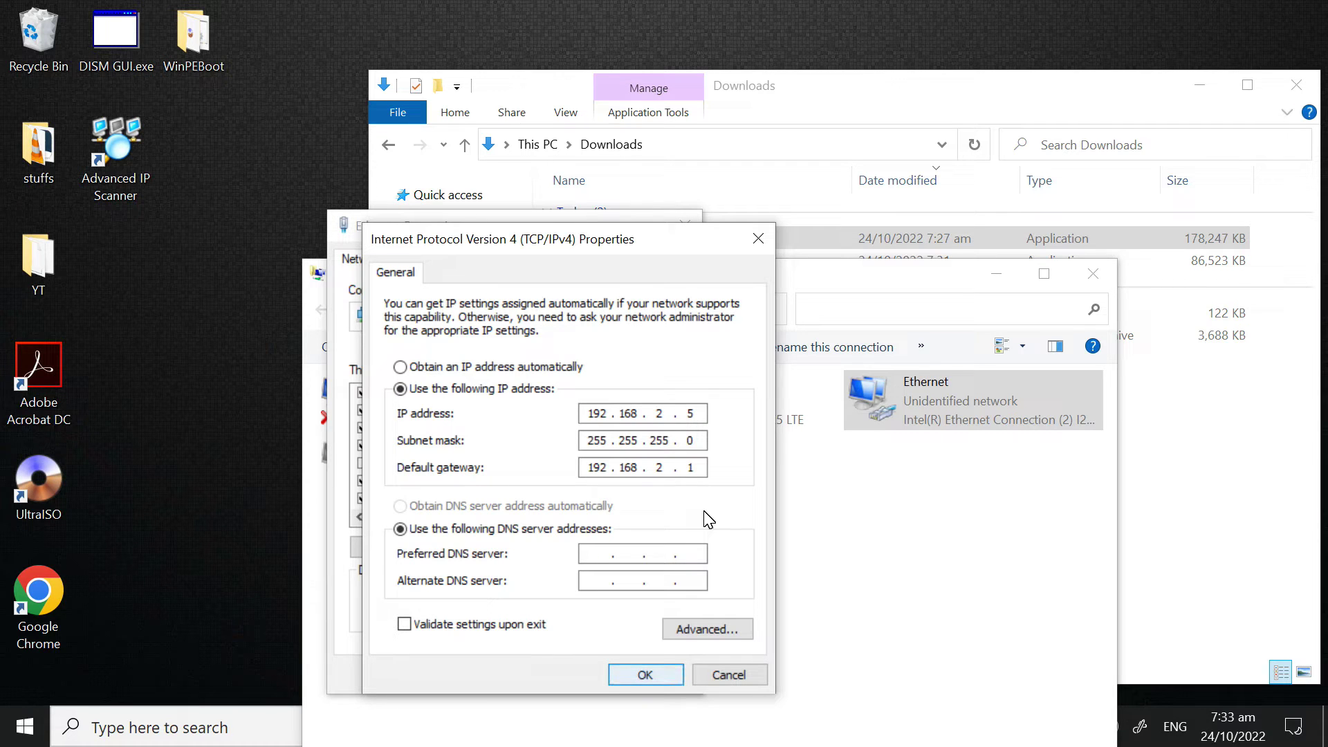
key("Return")
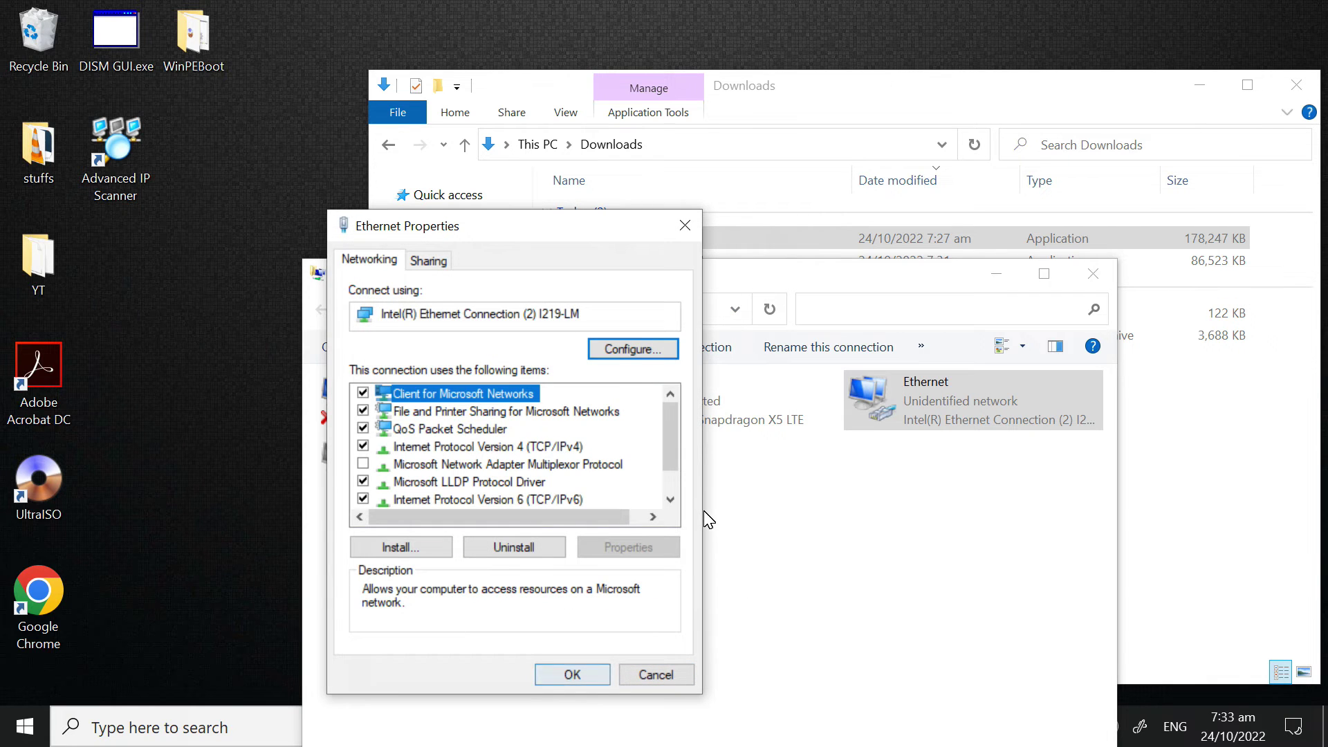
key("Return")
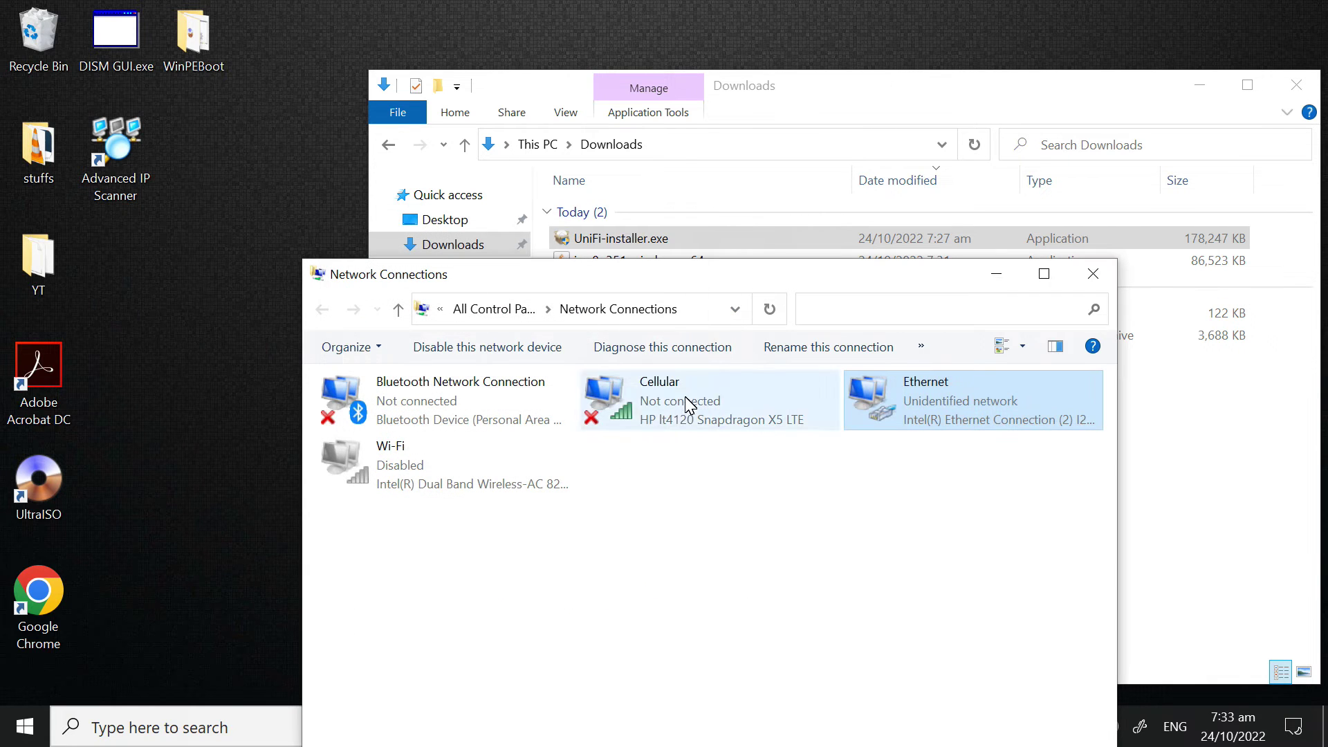
left_click(825, 89)
- Relaunch UniFi-installer.exe and install it, then minimise Network Connections and close Downloads
double_click(608, 237)
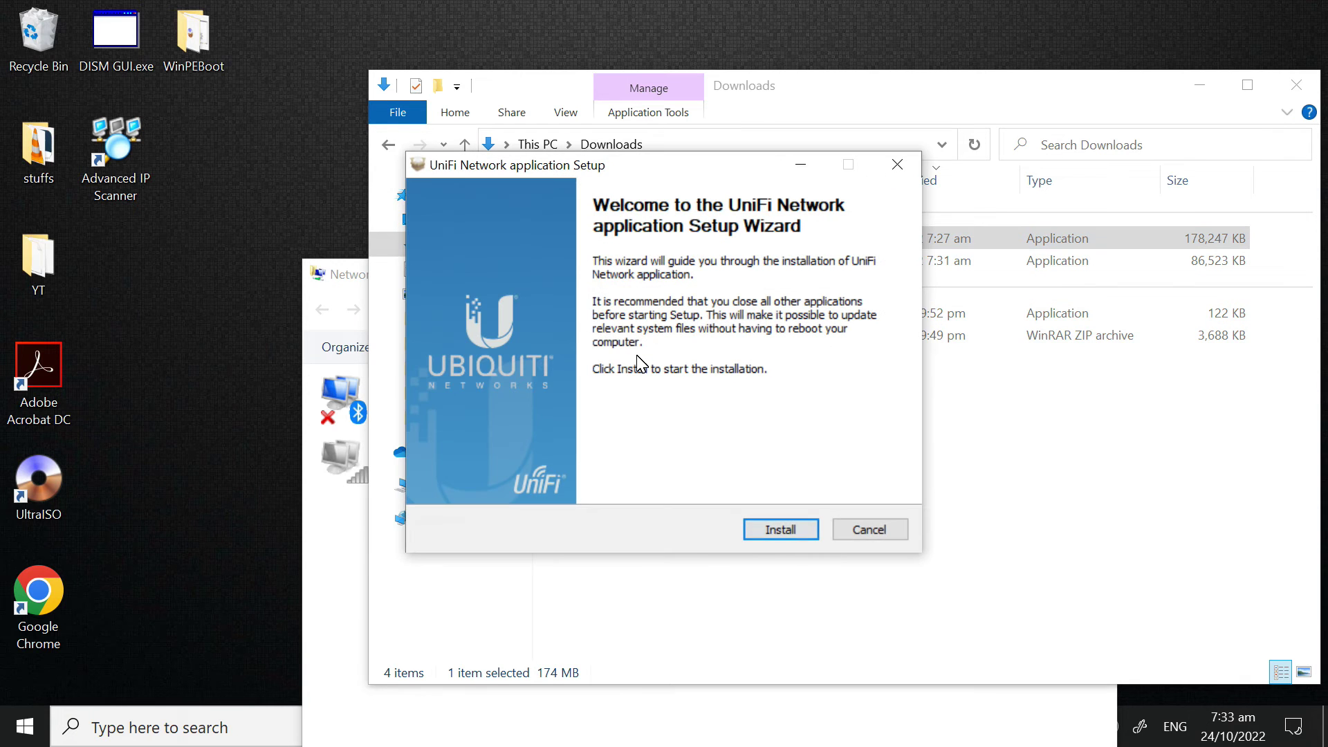
key("Return")
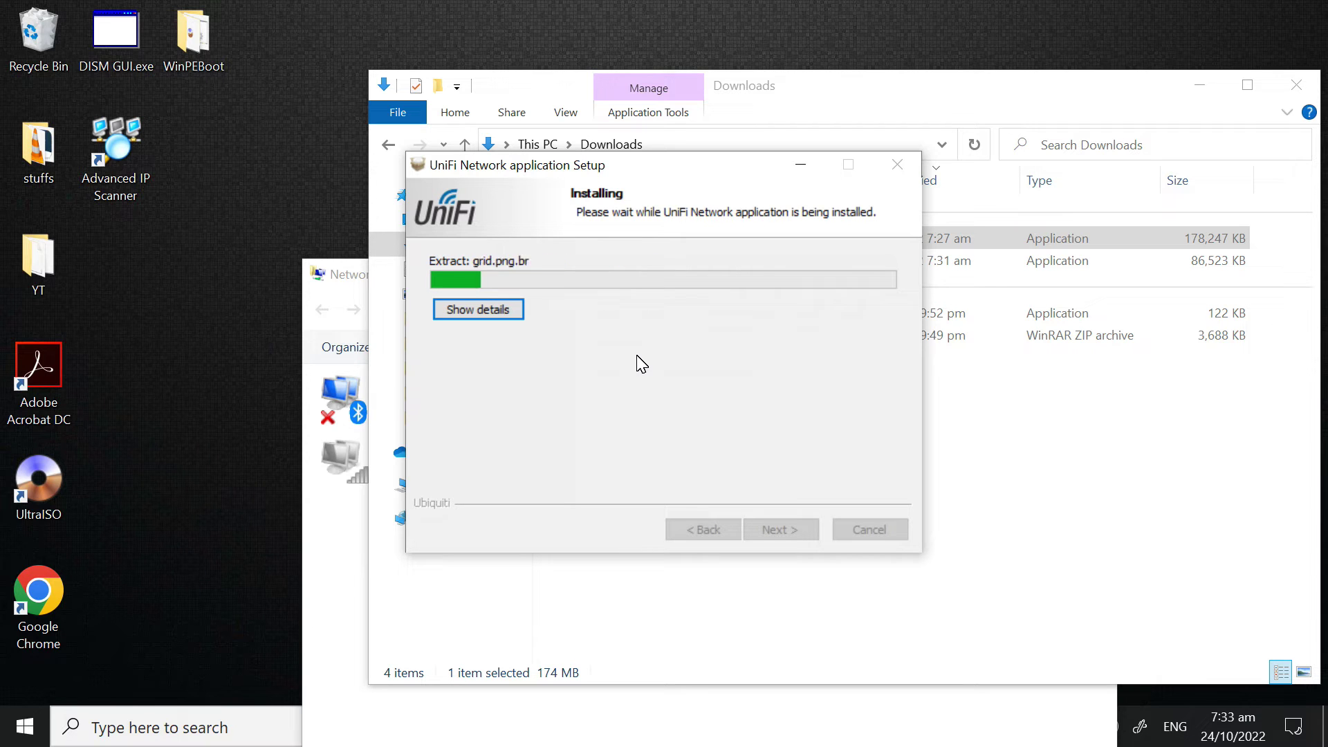
left_click_drag(344, 274, 228, 55)
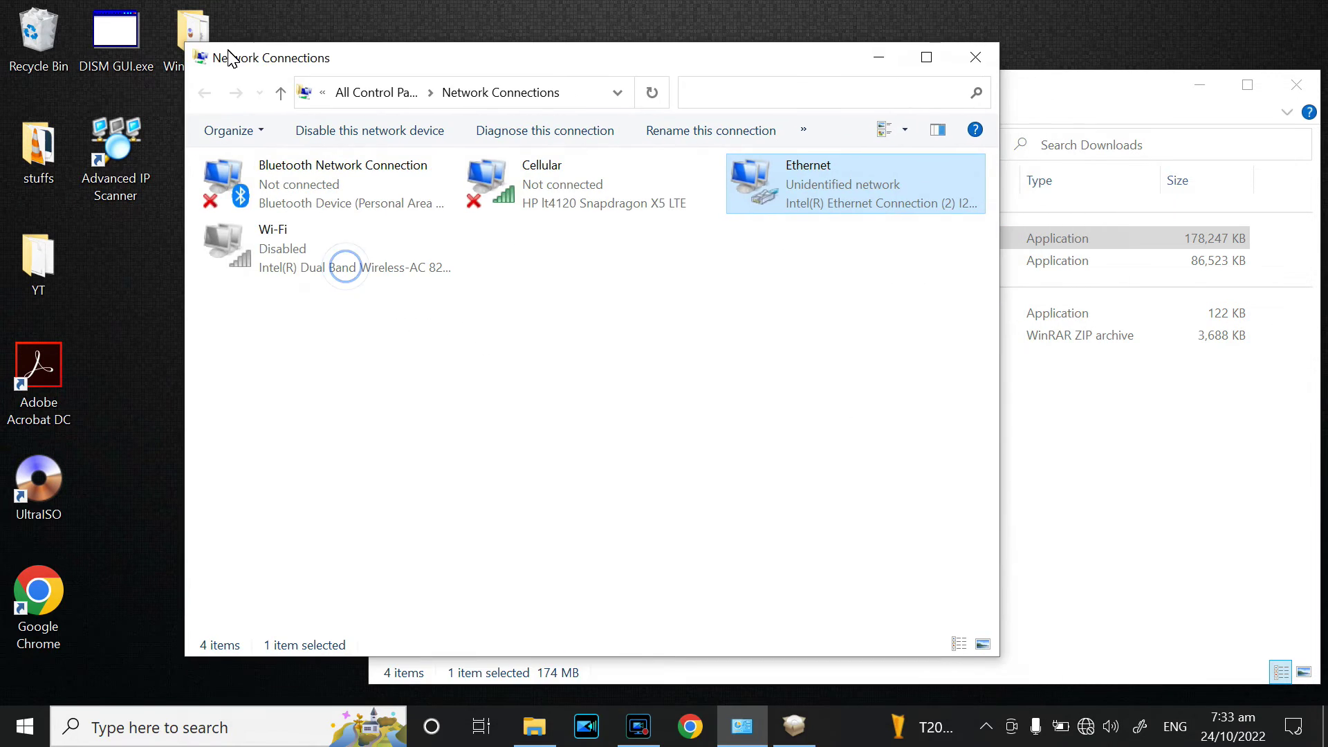
left_click(881, 55)
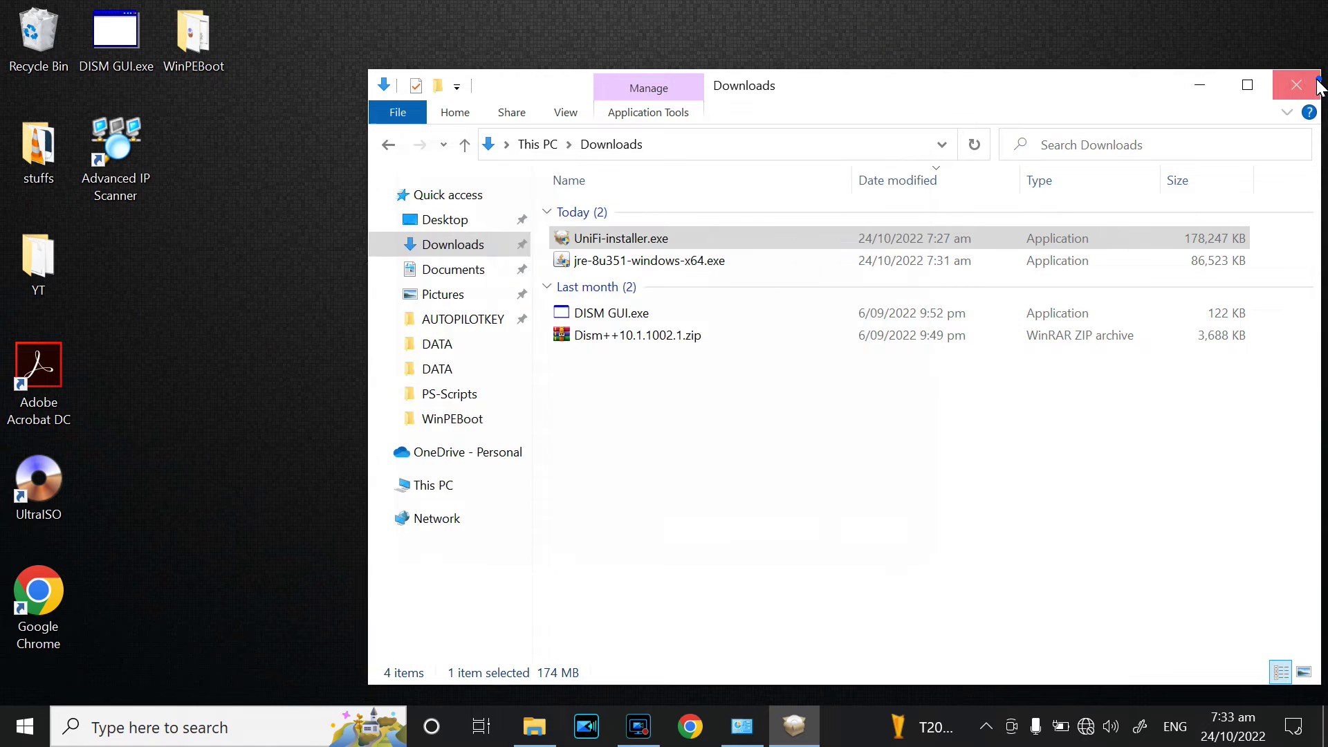
left_click(1318, 84)
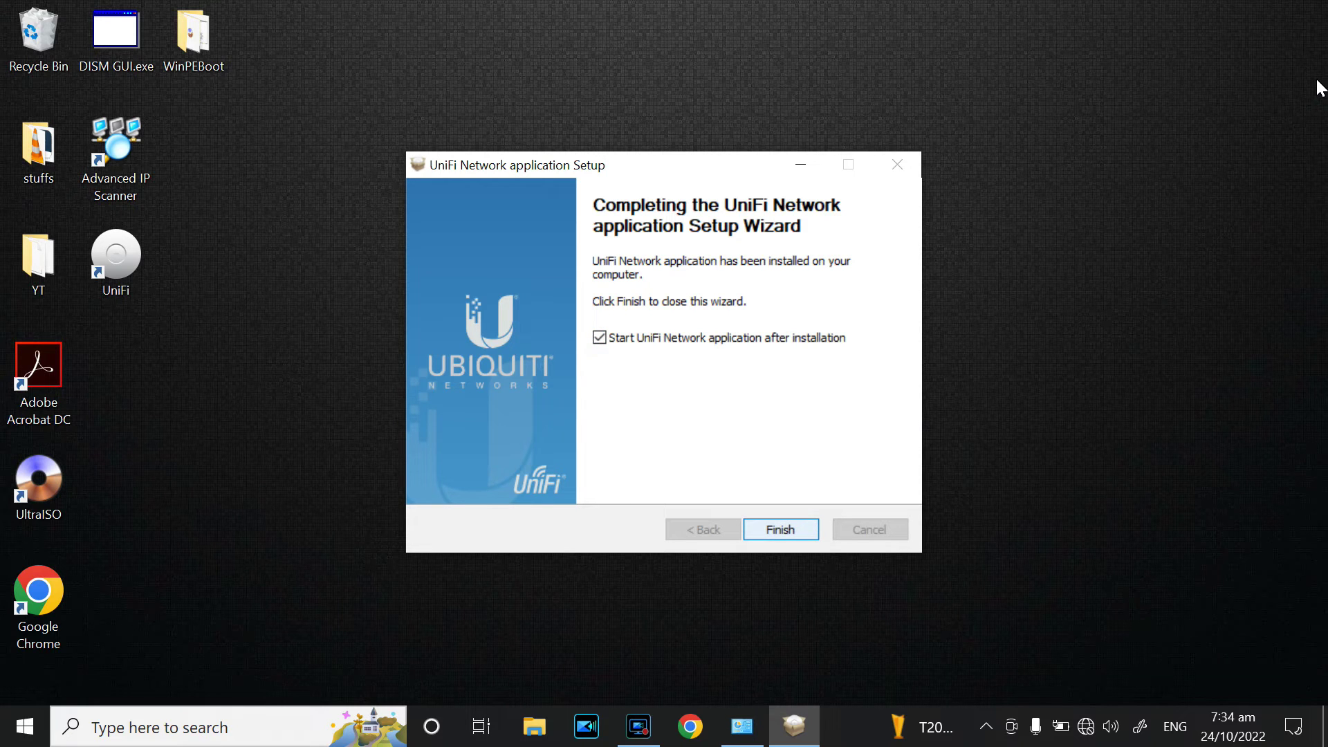
- Finish the installer with 'Start UniFi Network application after installation' ticked
key("Return")
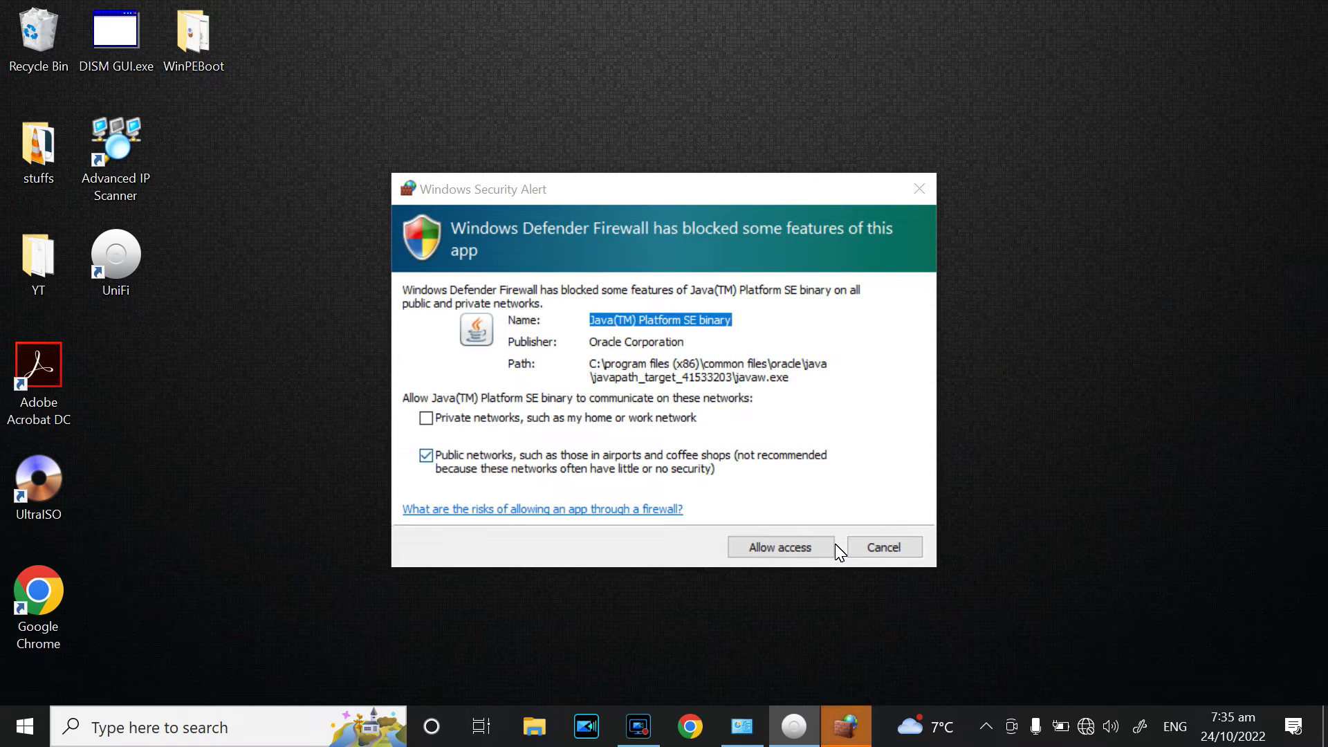
- Allow Java(TM) Platform SE binary through Windows Defender Firewall on private and public networks
left_click(839, 552)
key("space")
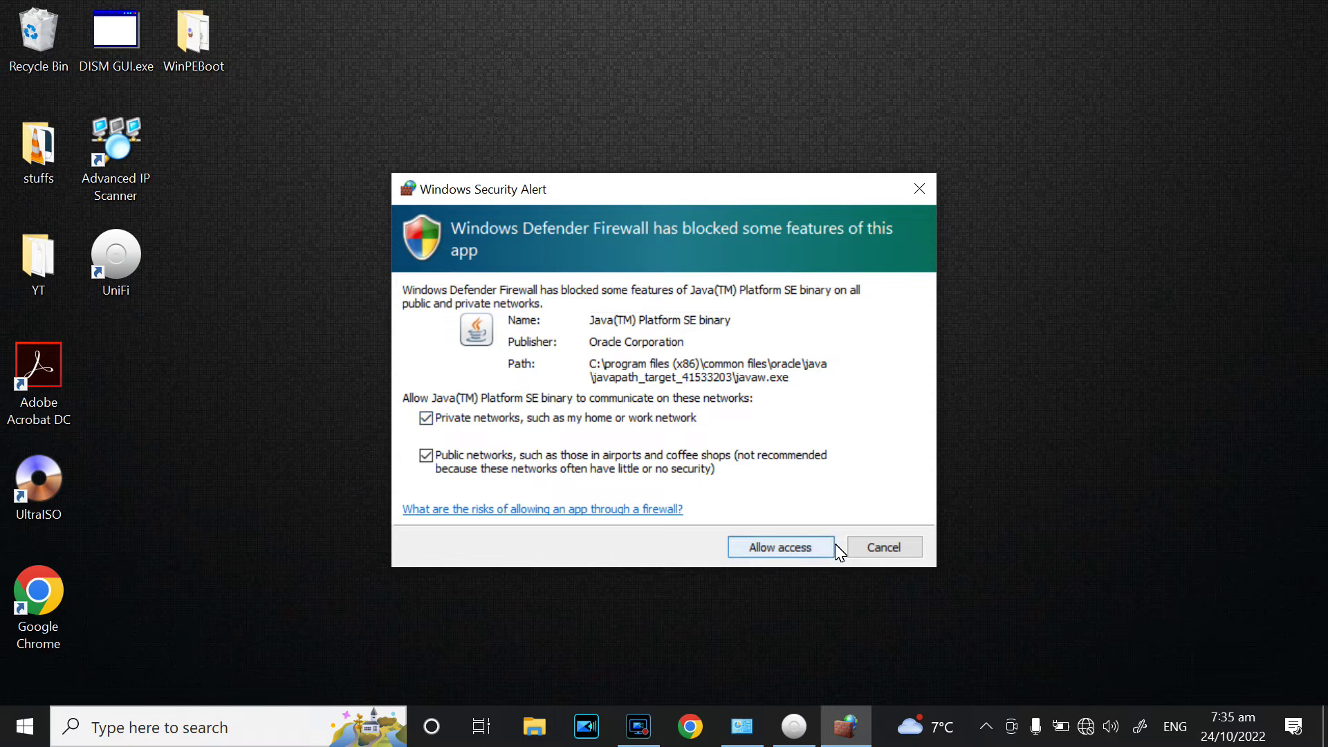
left_click(834, 546)
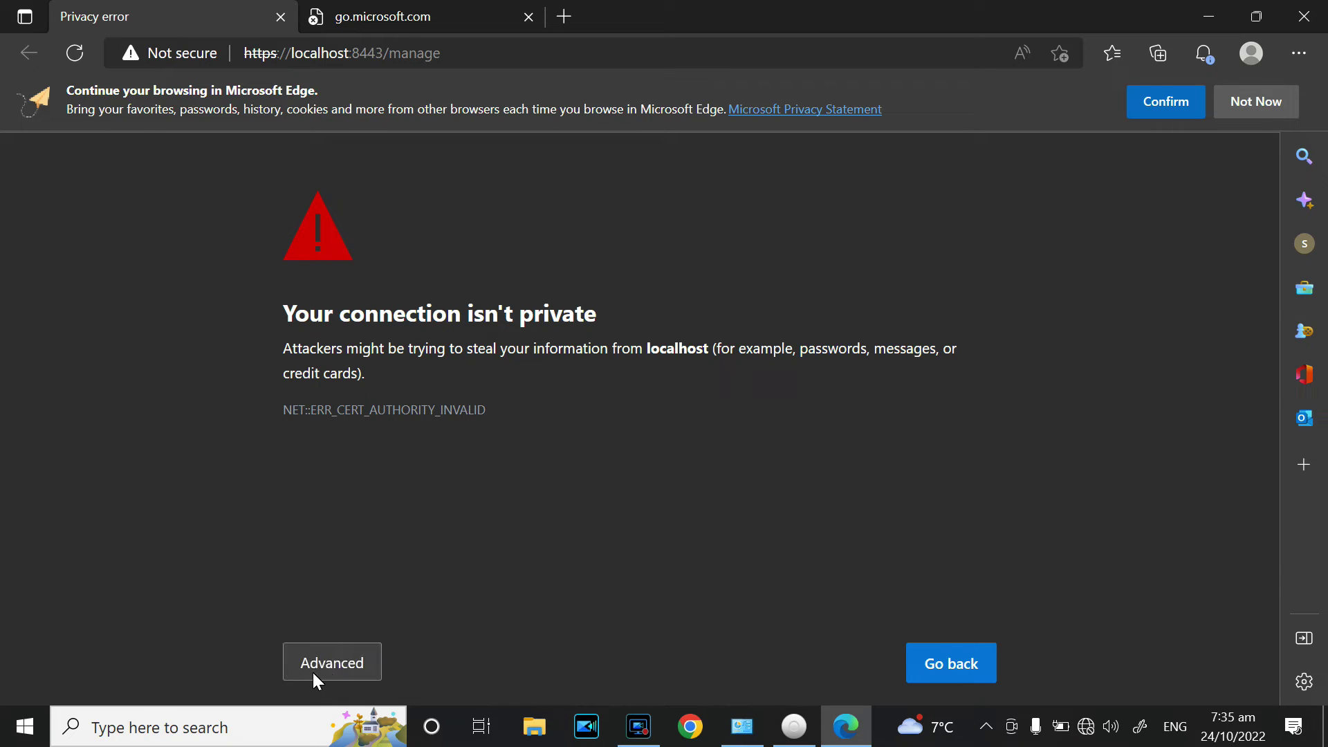
- Bypass Edge's certificate warning and continue to the unsafe localhost UniFi page
left_click(371, 661)
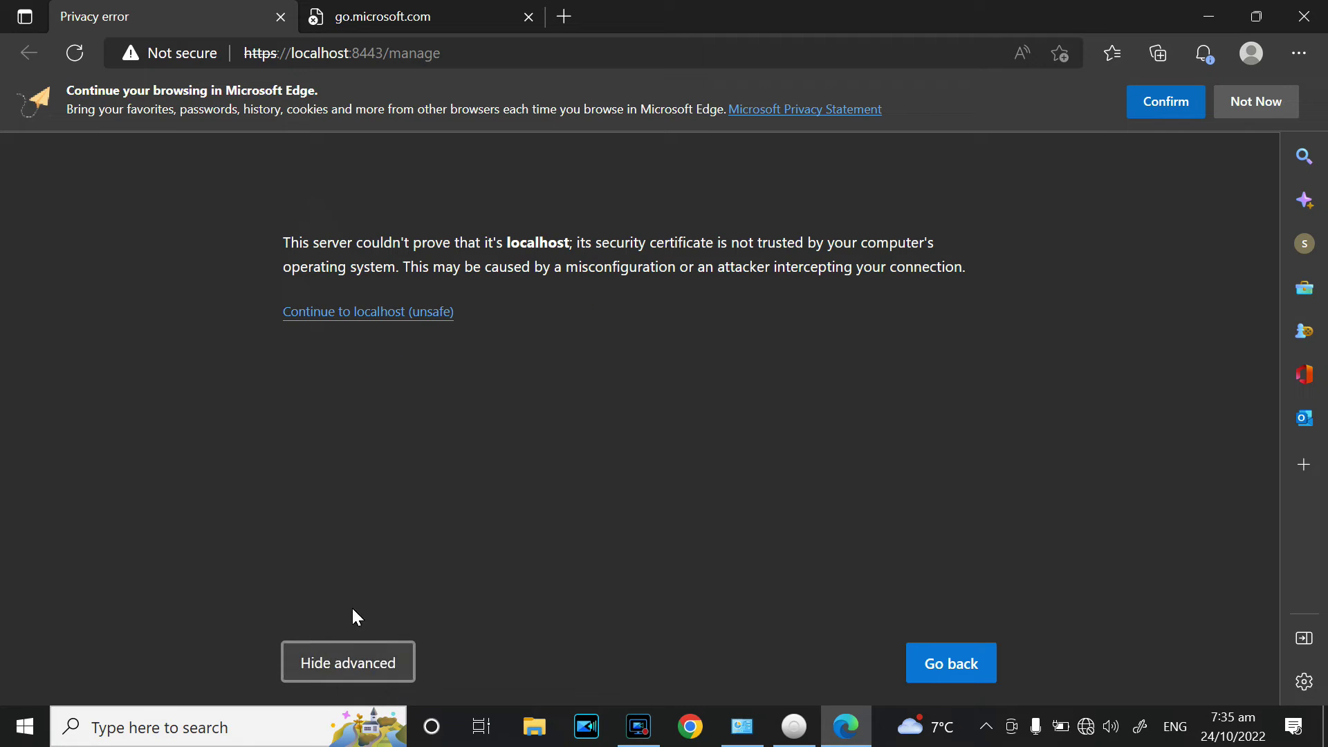
left_click(368, 312)
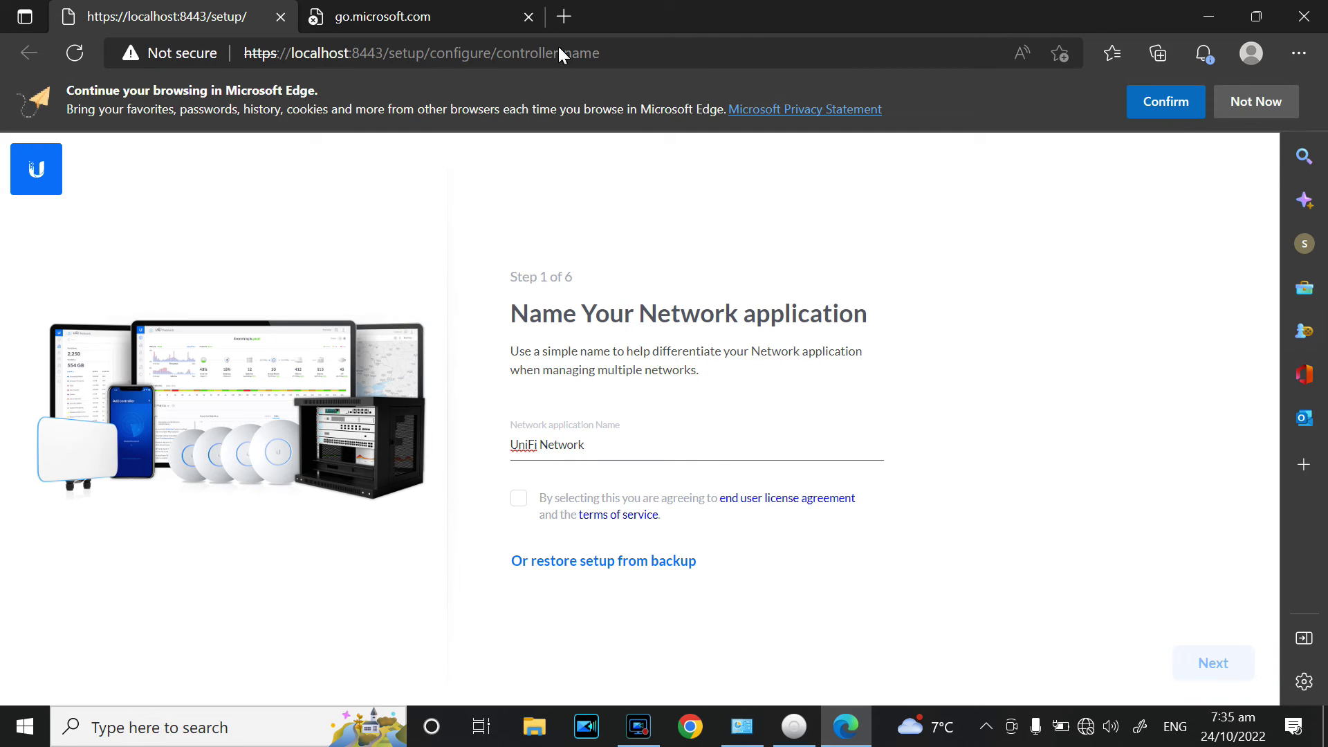
- Dismiss Edge's sign-in prompt, rename 'UniFi Network' to UniFiHome, accept the licence, and proceed
left_click(1255, 101)
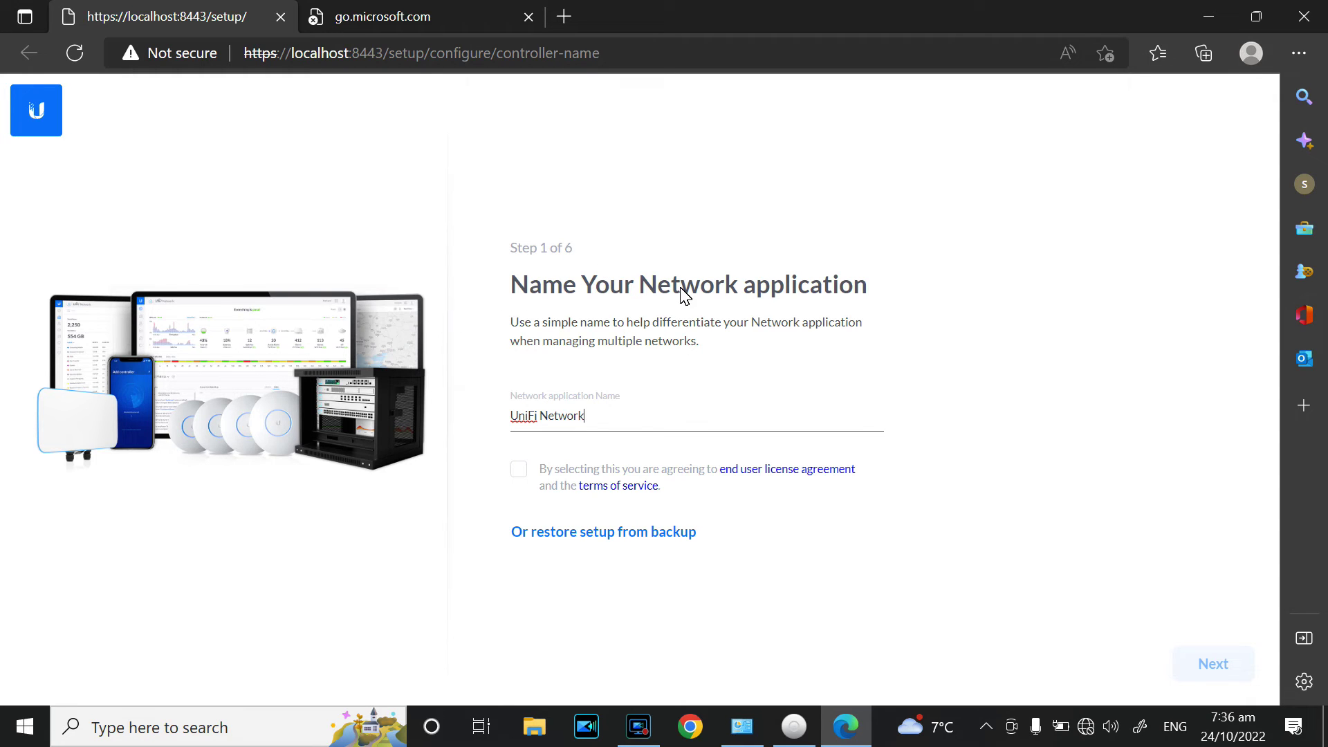
left_click_drag(620, 421, 540, 420)
type("Home")
left_click(520, 472)
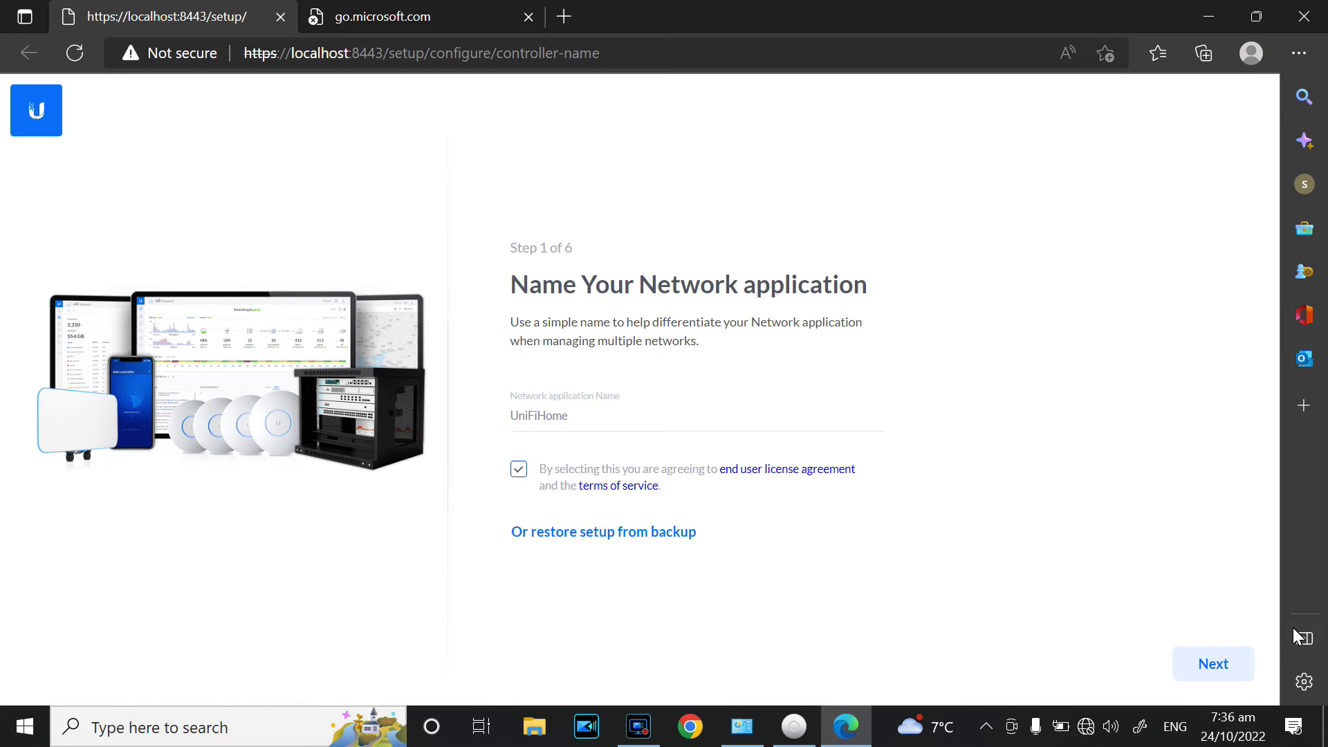
left_click(1214, 668)
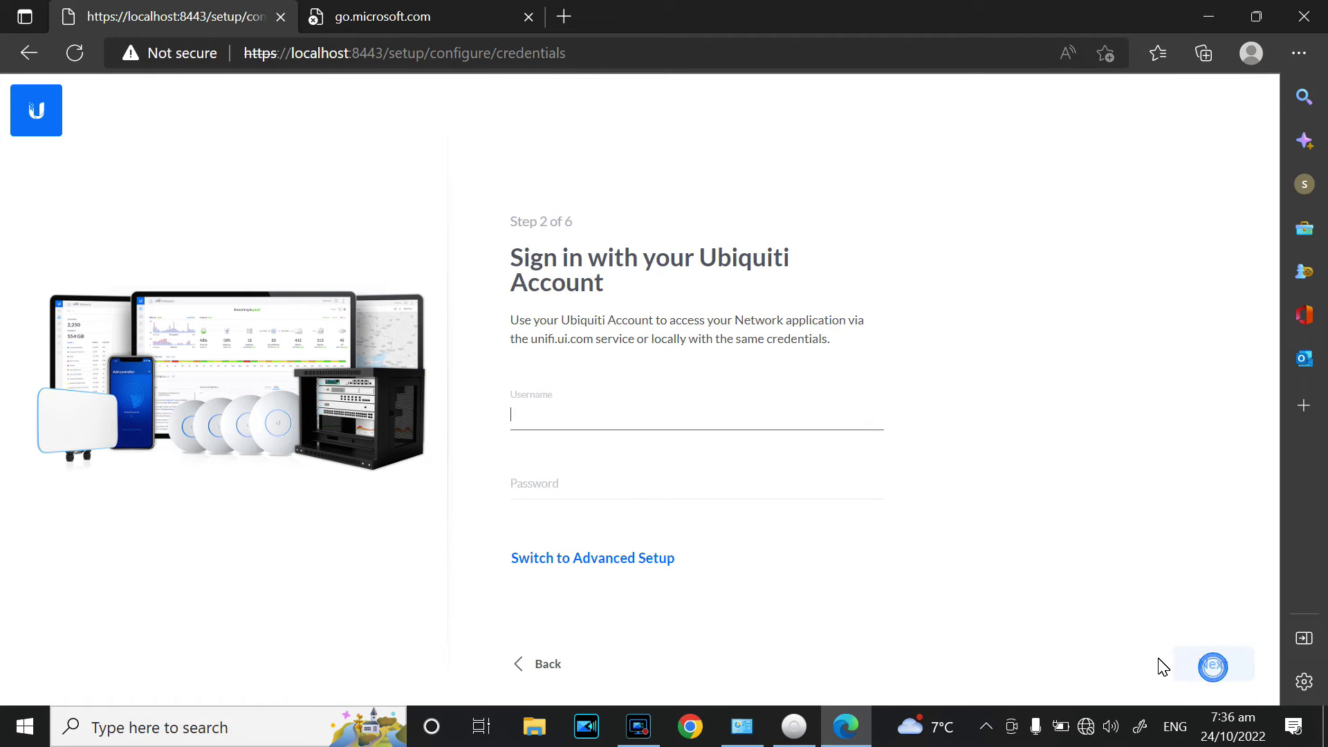
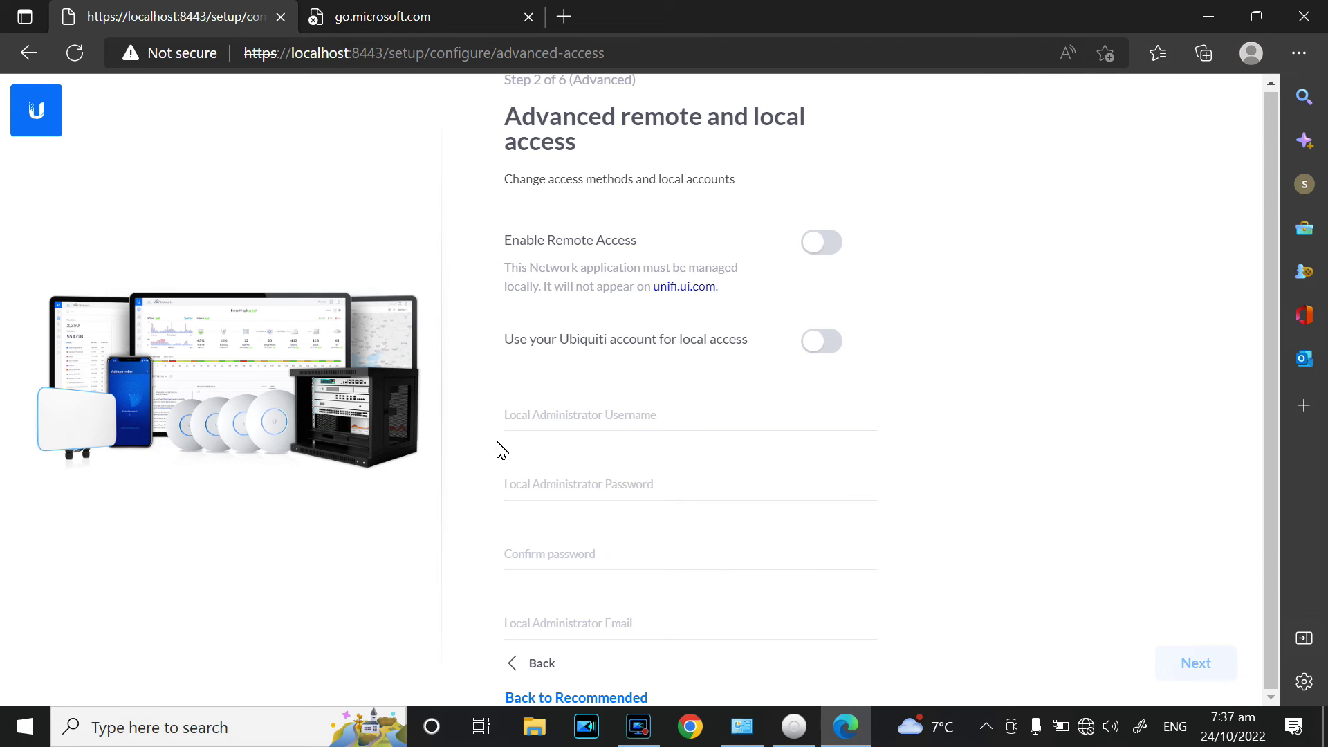
- Set the local administrator username to admin, then enter and confirm its password
left_click(561, 422)
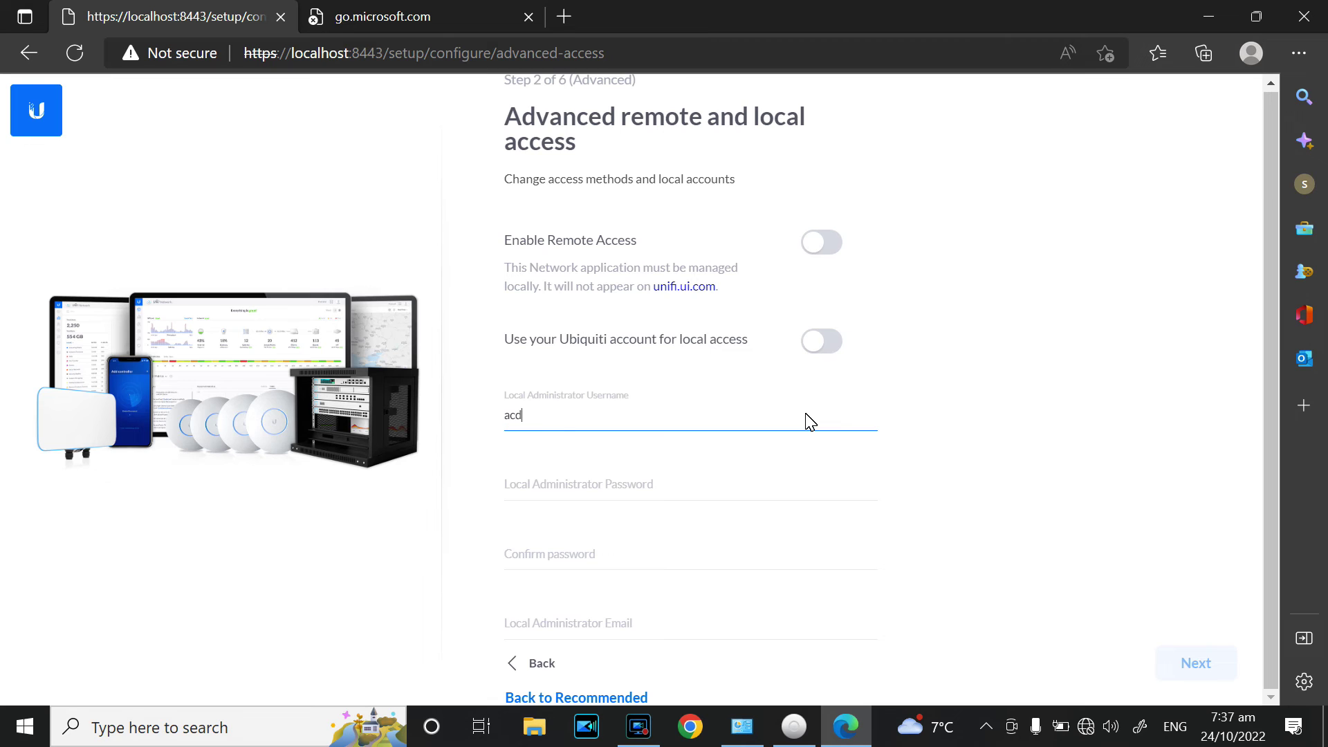
key("BackSpace")
type("dmin")
key("Tab")
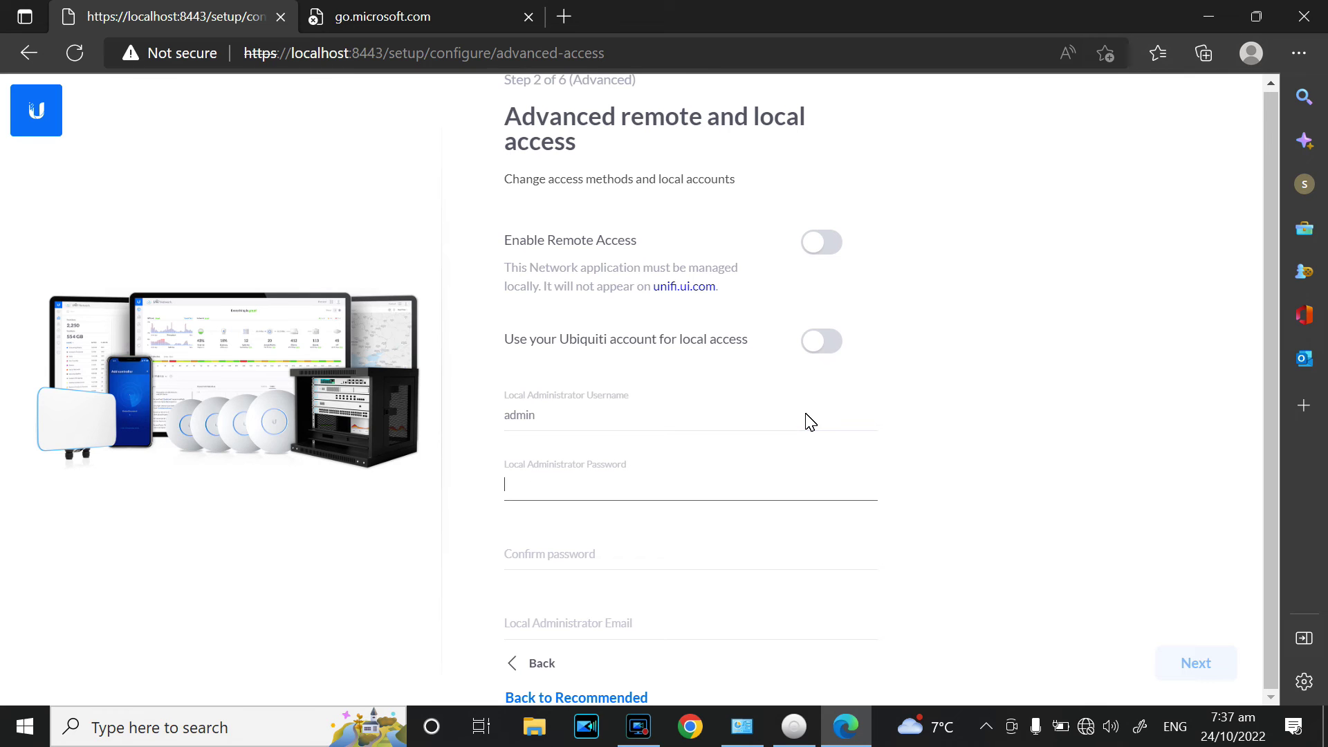
type("•")
key("BackSpace")
type("•••")
key("Tab")
type("•••••••••")
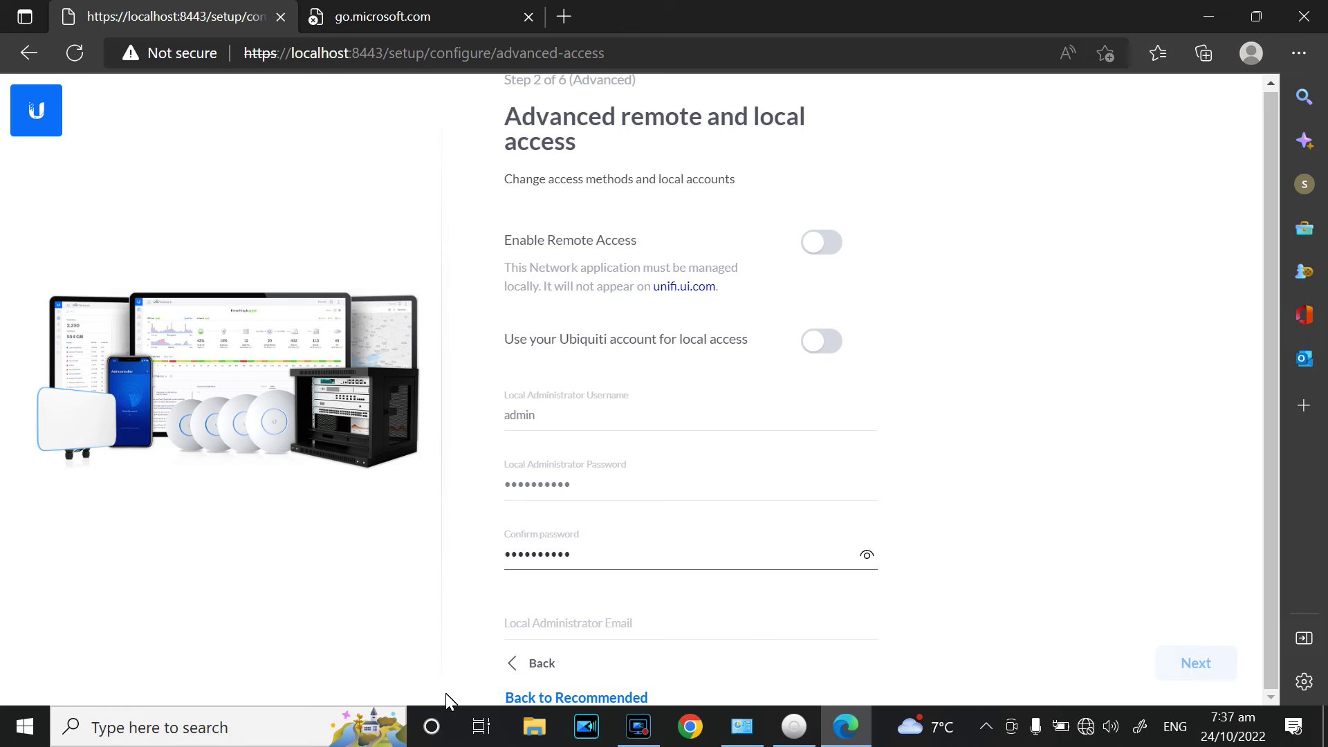
- Fill in the administrator's e-mail address
left_click(545, 633)
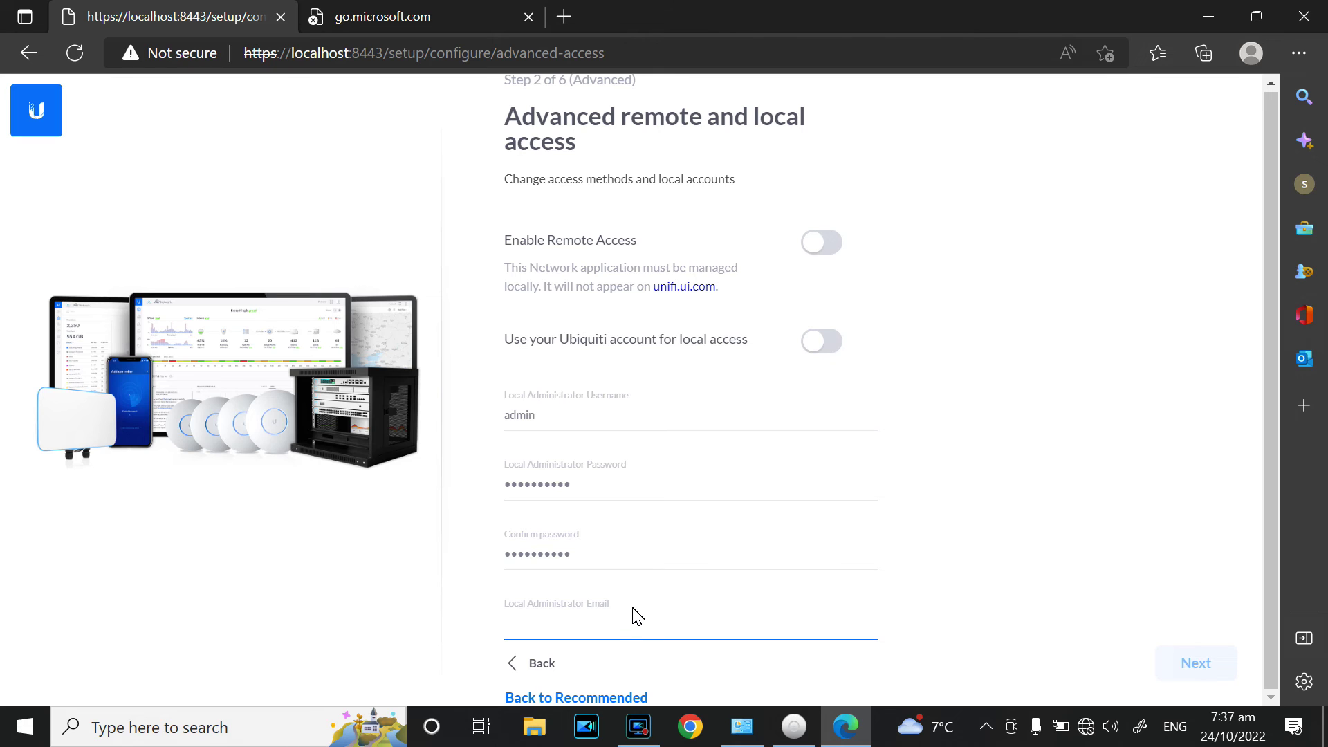
key("BackSpace")
type("myemail@gmail.com")
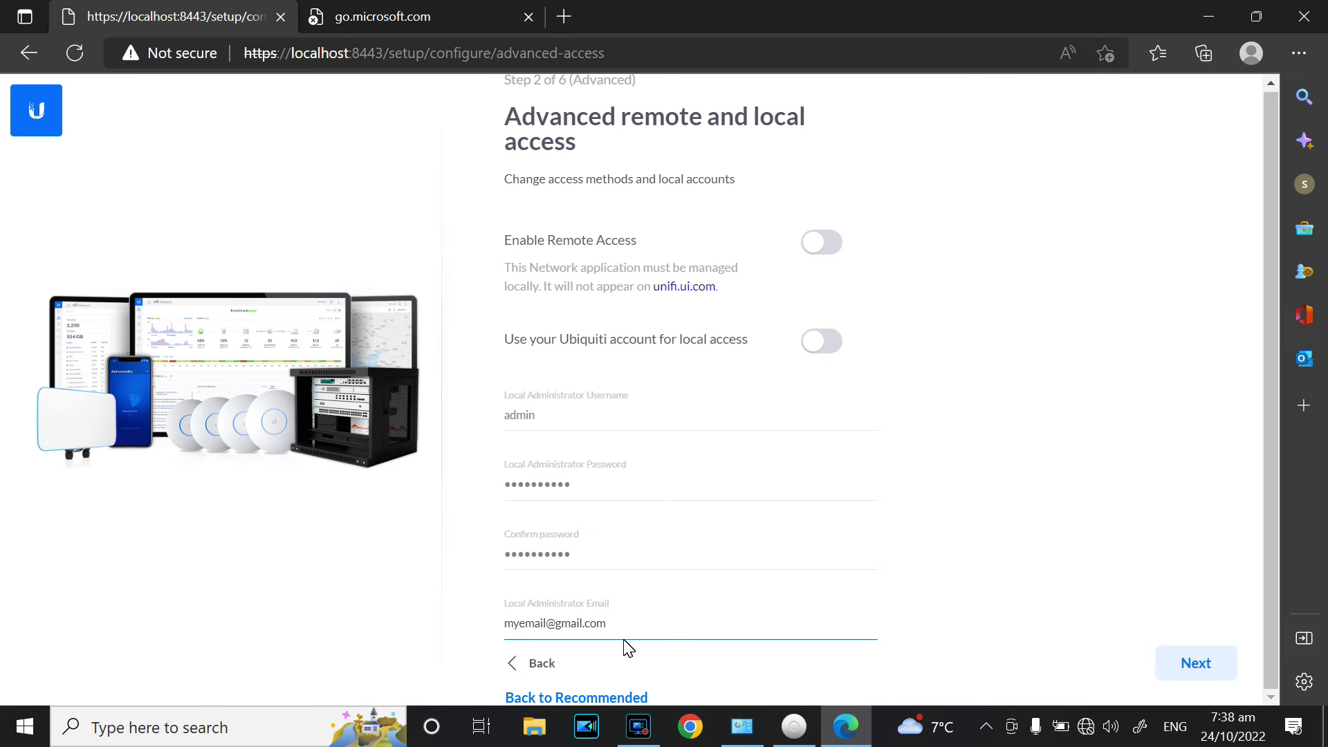
- Leave auto backup enabled and advance through network setup to Devices Setup
left_click(1209, 677)
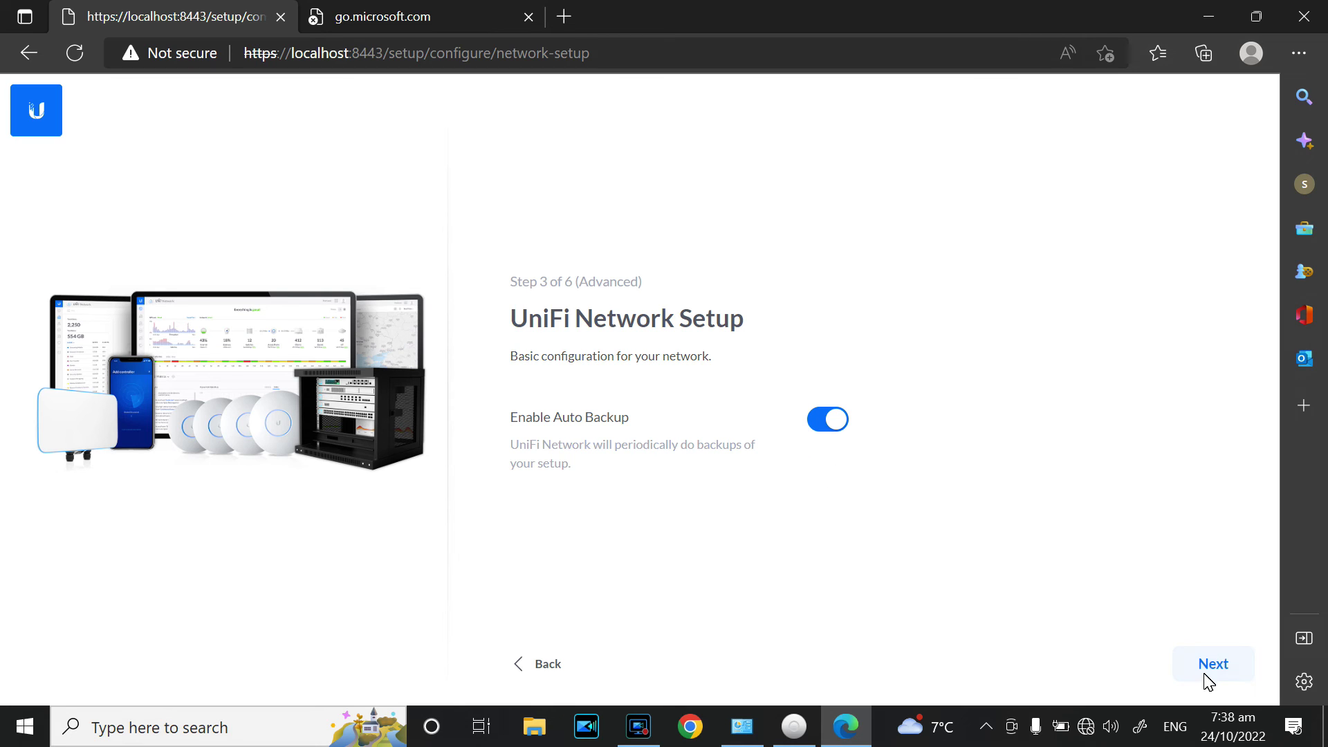
left_click(1227, 670)
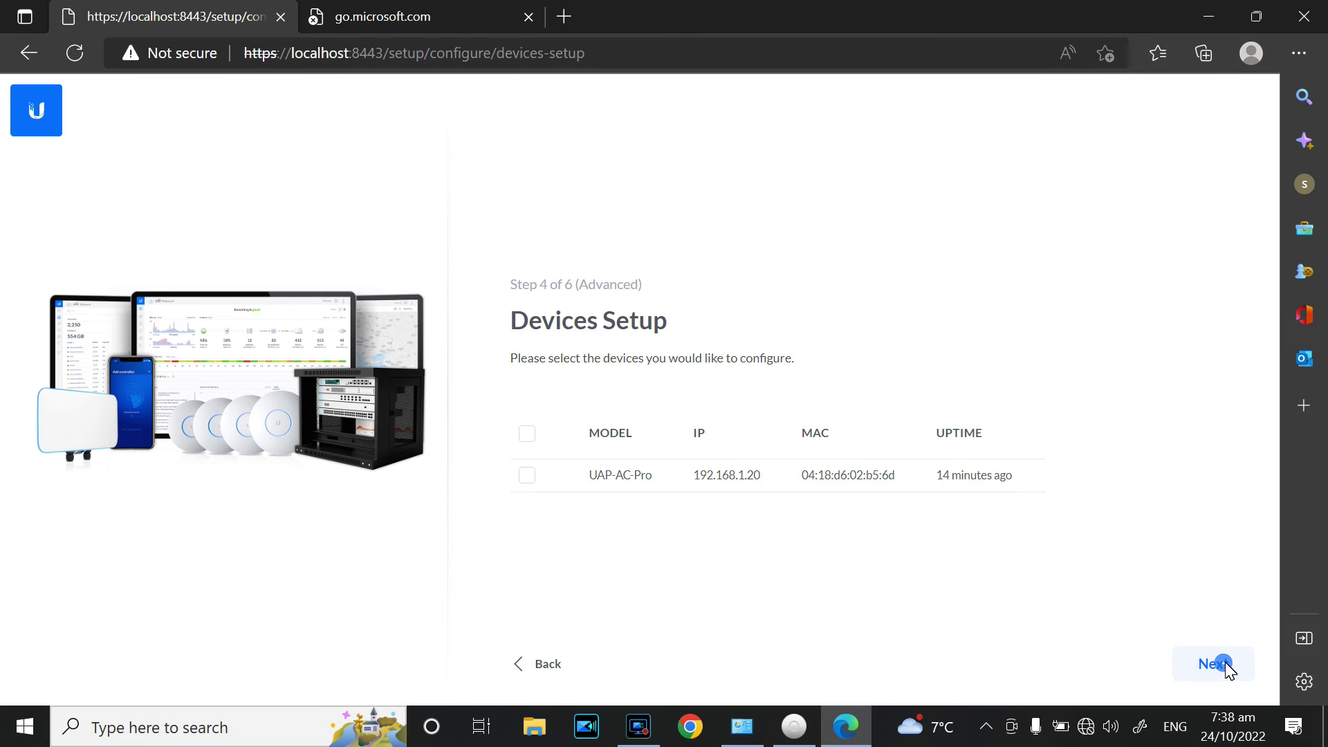
right_click(749, 482)
left_click(680, 531)
left_click(755, 485)
right_click(755, 485)
left_click(708, 510)
- Select the UAP-AC-Pro access point for configuration and continue to WiFi Setup
left_click(525, 476)
left_click_drag(868, 476, 910, 476)
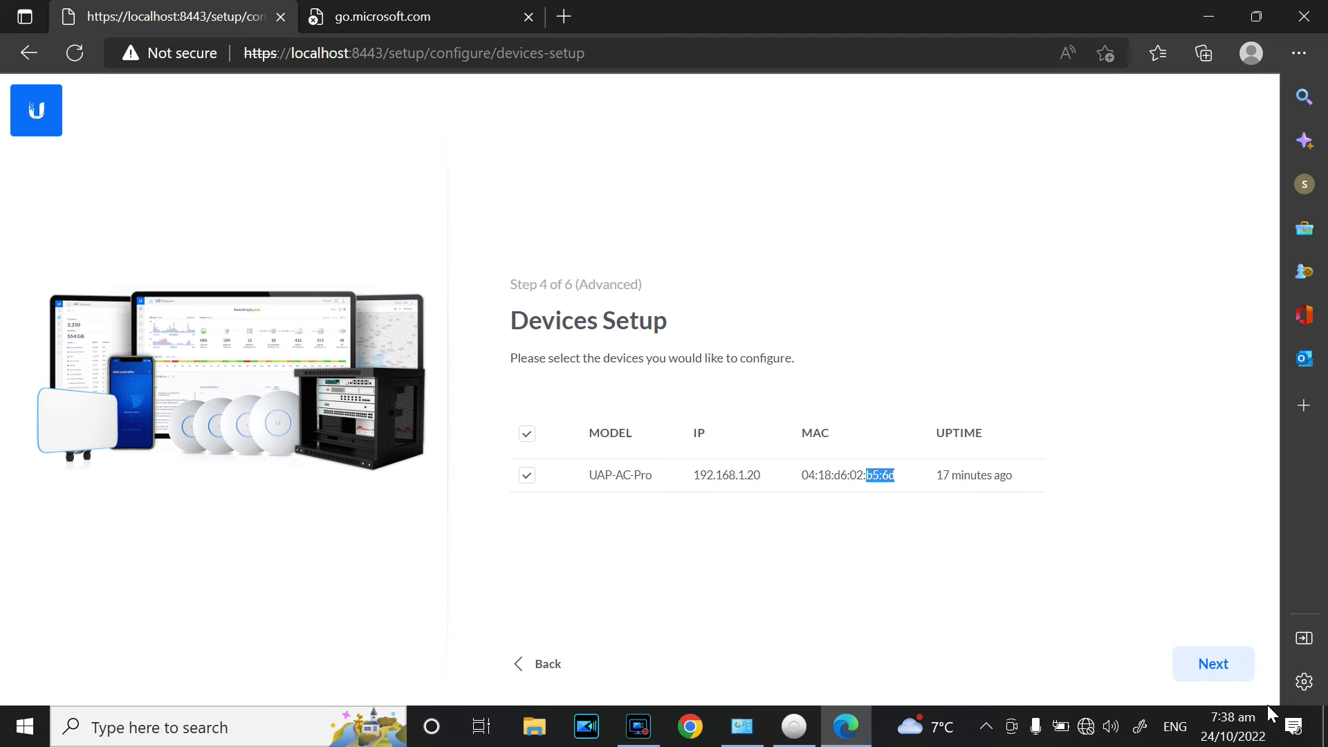
left_click(1216, 665)
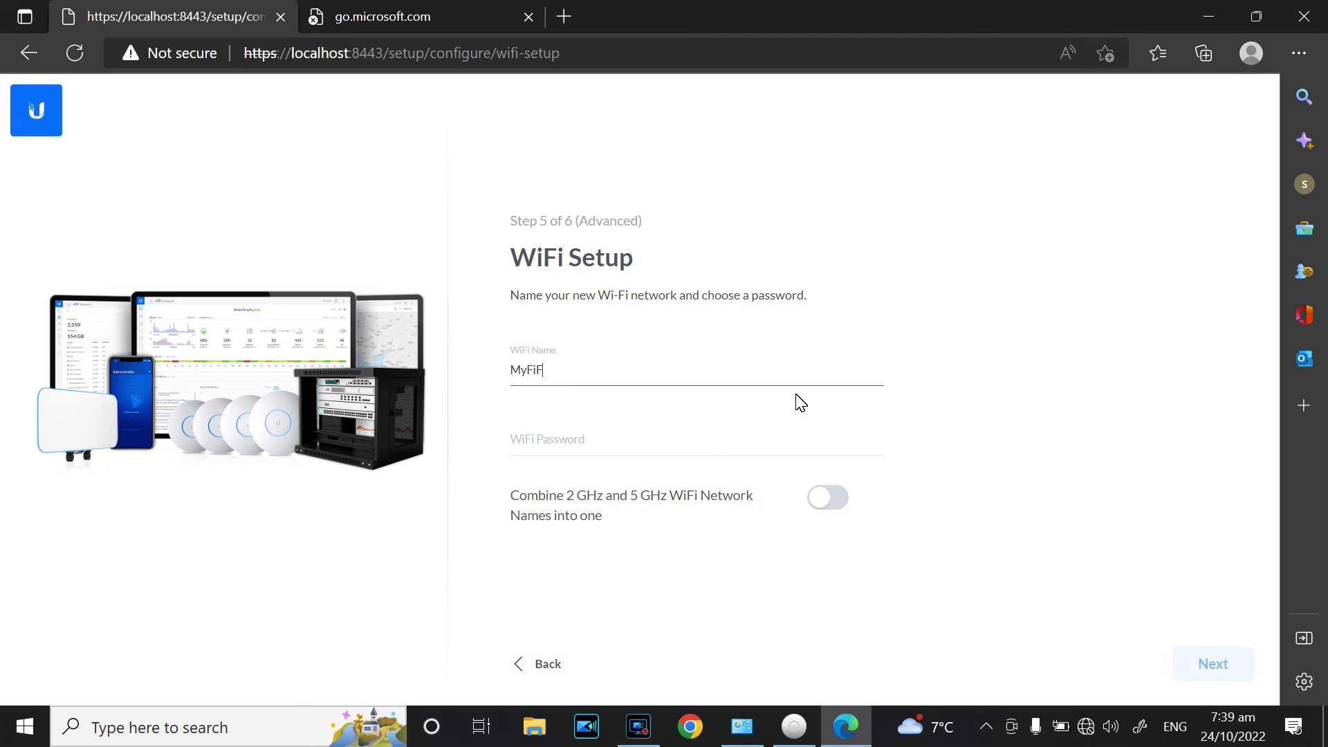
- Finish the WiFi name MyWiFi-Unifi, enter its password, and turn on Combine 2 GHz and 5 GHz
type("WiFi-Unifi")
left_click(602, 435)
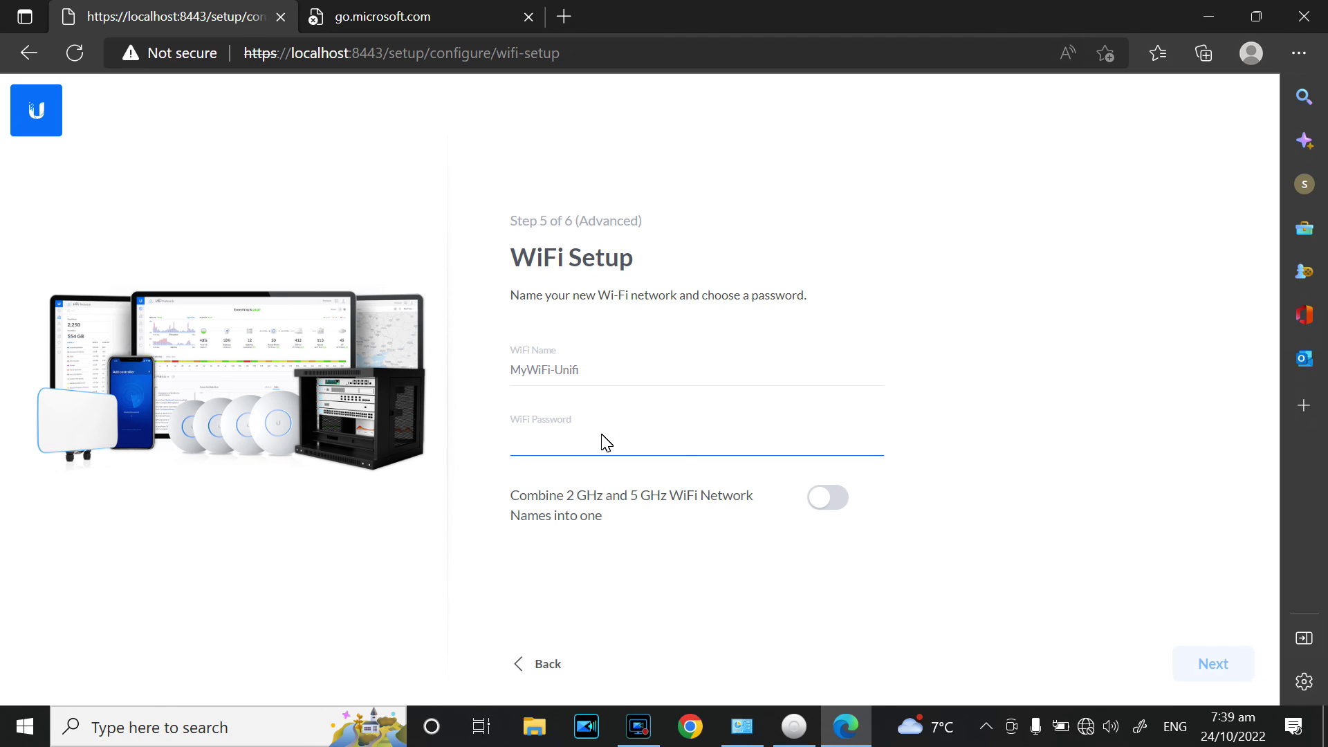
type("•")
key("BackSpace")
type("••••••••")
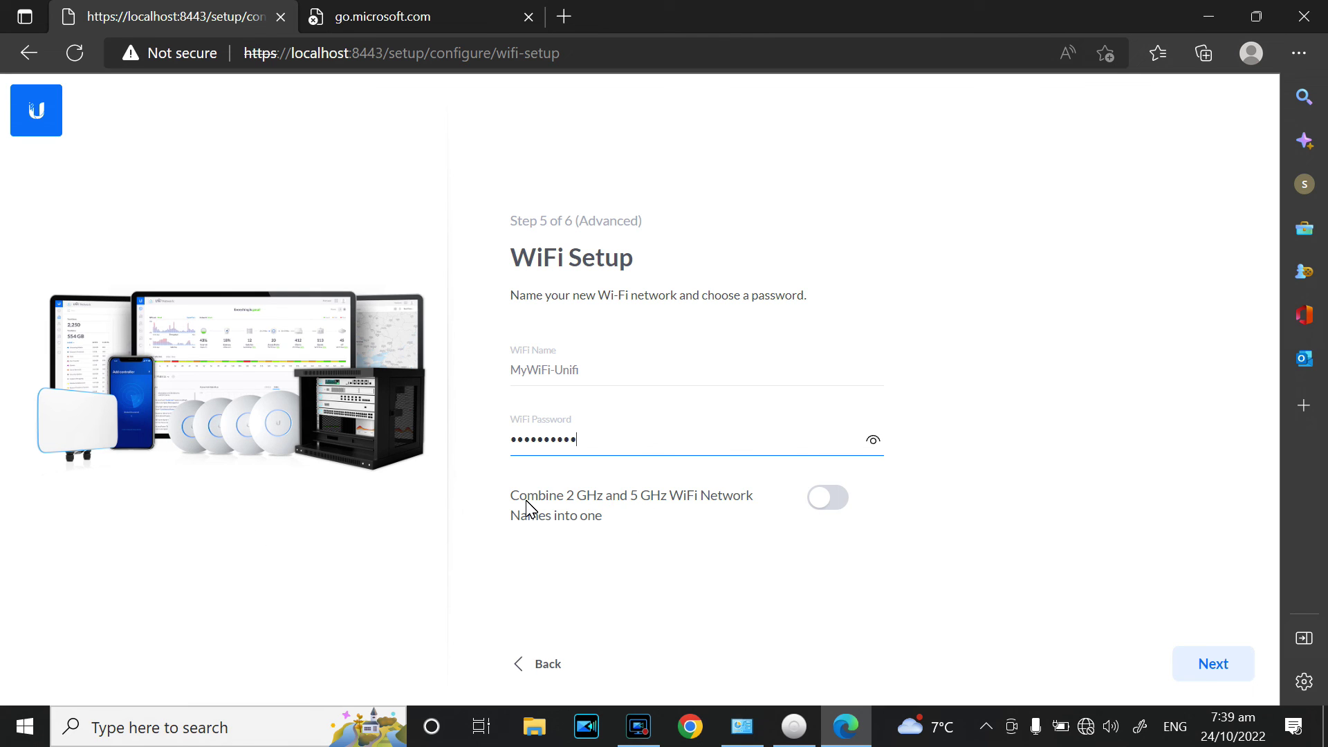
left_click(828, 505)
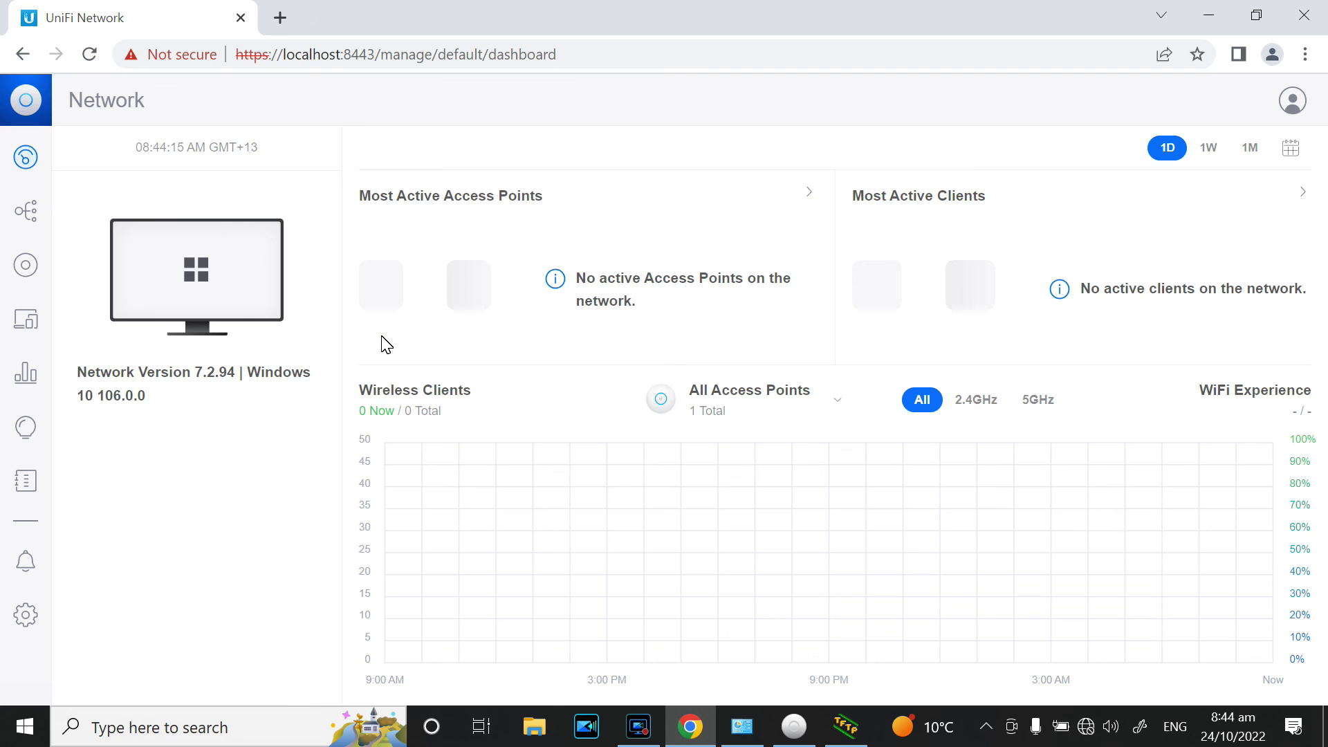
- Open the Devices page showing the UAP-Pro at 192.168.1.21 as Getting Ready
left_click(25, 265)
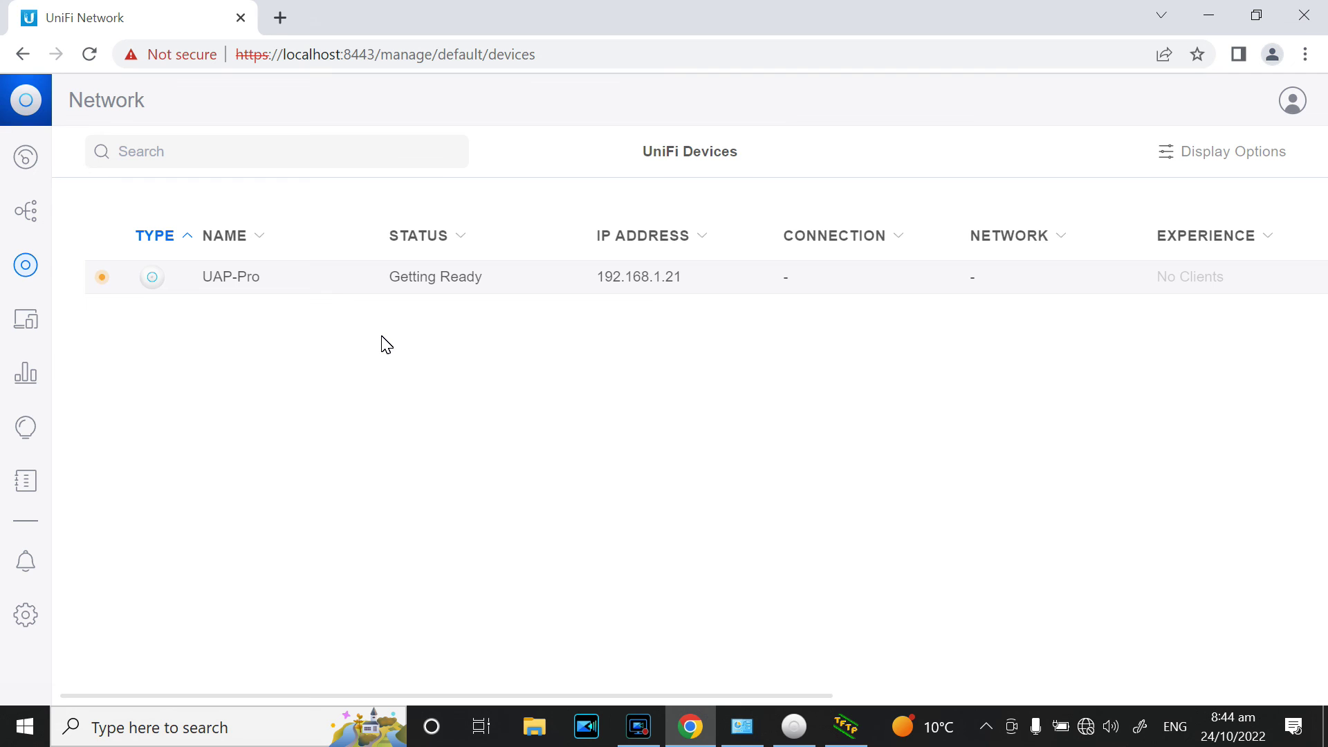
right_click(386, 345)
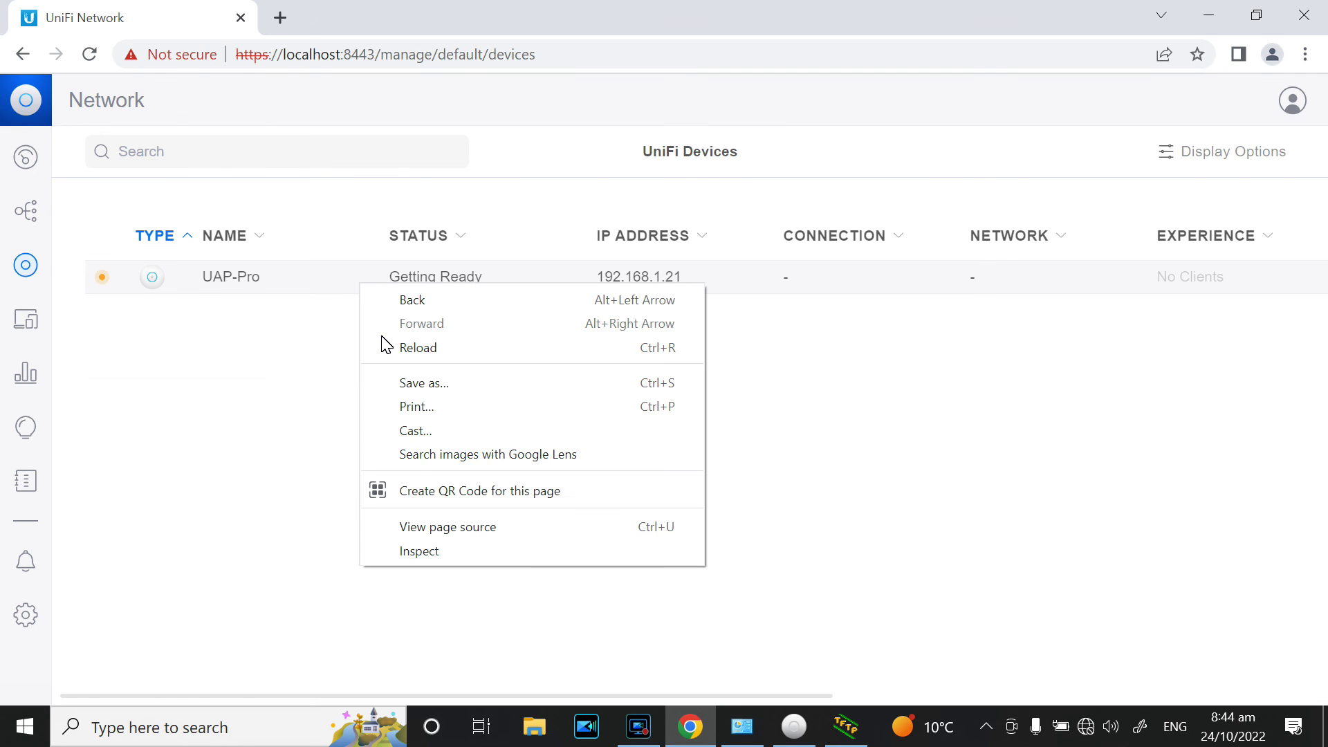
key("Escape")
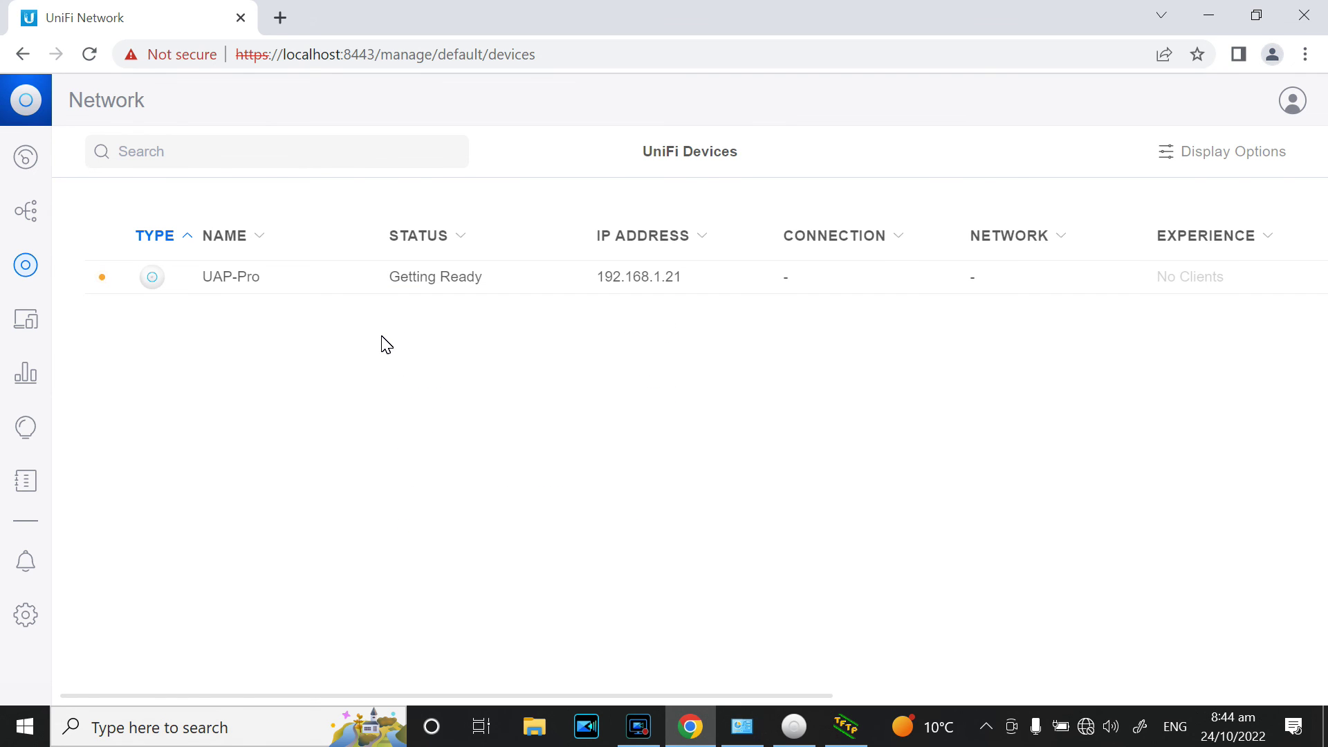